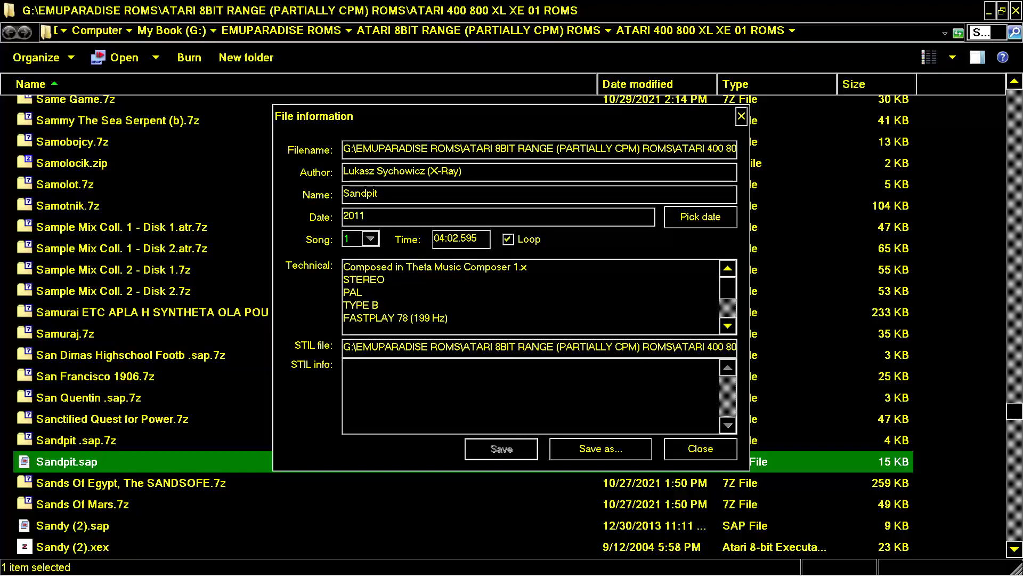
Step: Copy the author's name from the file information of the Sandpit track in the WASAP player and close the dialog
key("Escape")
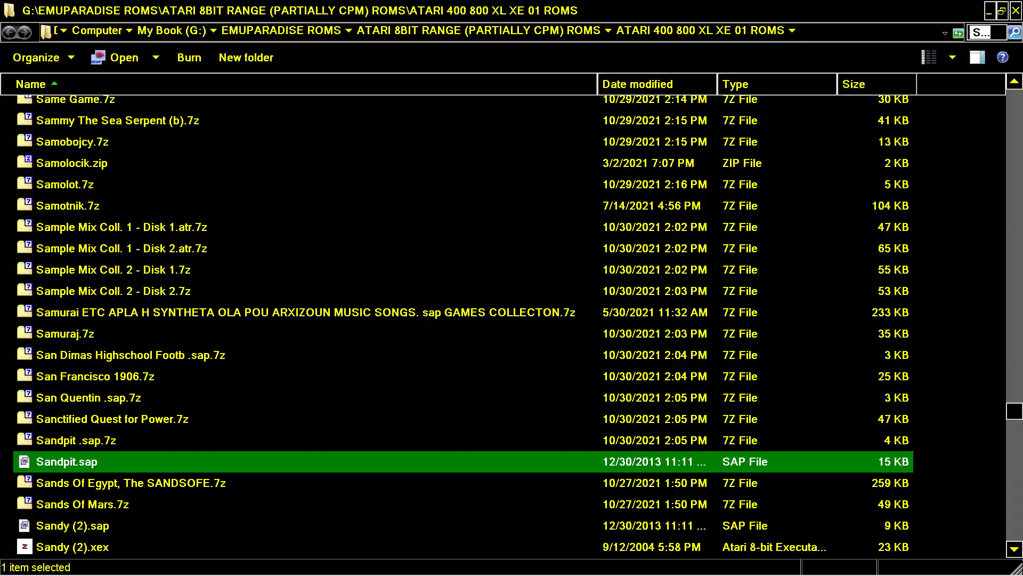
right_click(970, 564)
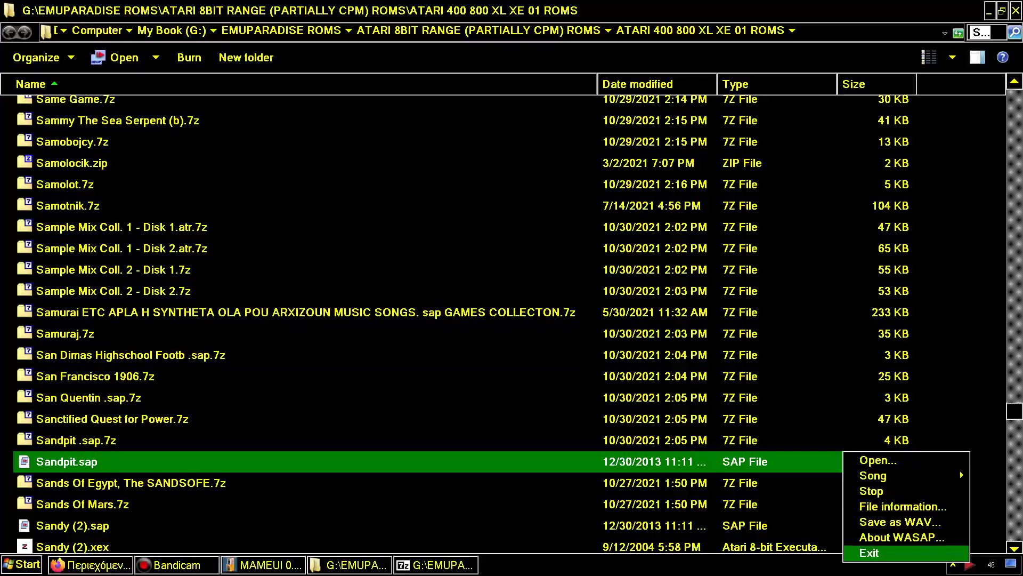
left_click(902, 506)
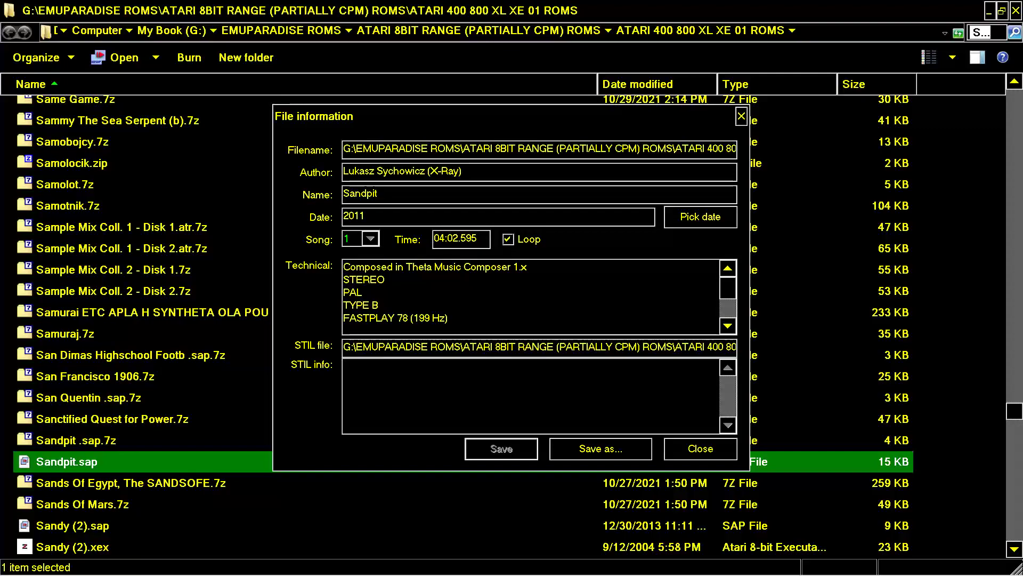
left_click_drag(462, 171, 343, 171)
key("ctrl+c")
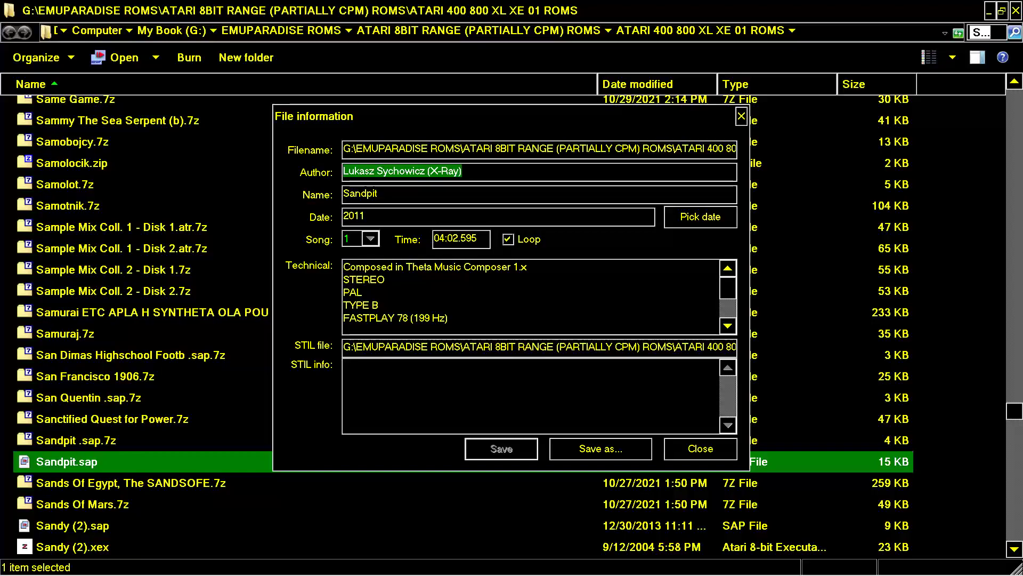
key("Escape")
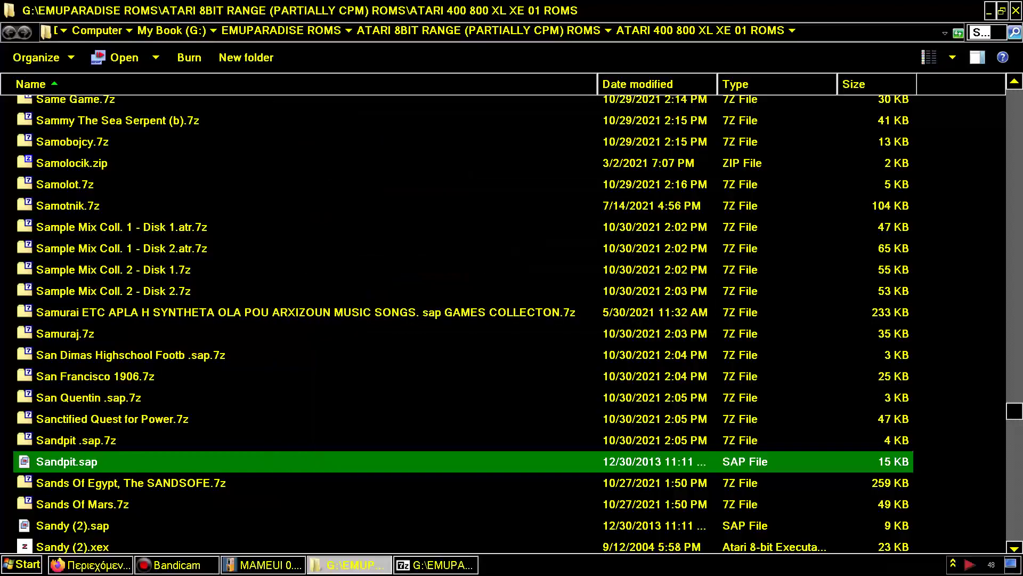
Step: Create a new folder on the desktop, using the copied author's name as its name
left_click(1013, 565)
key("ctrl+shift+n")
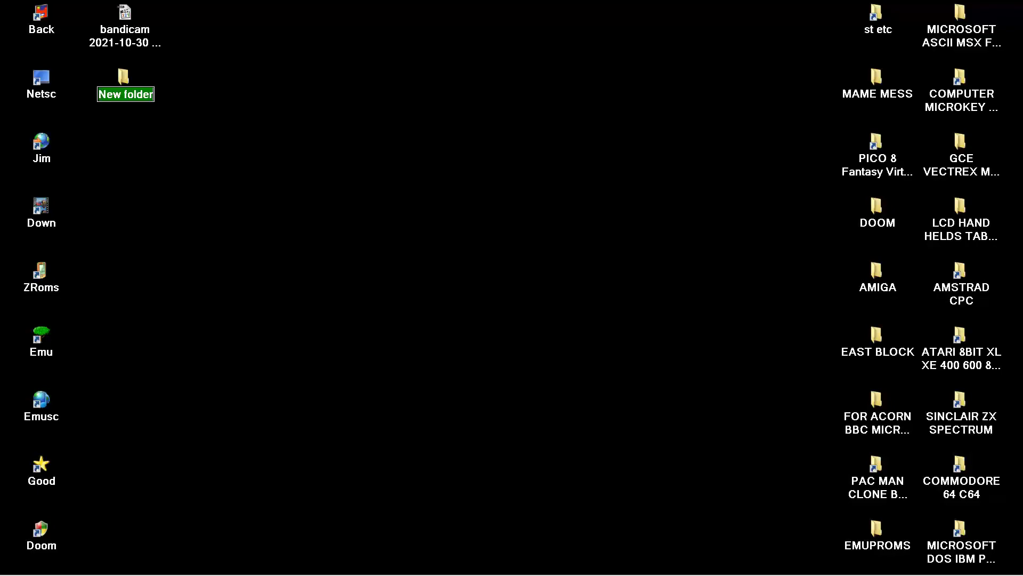
key("ctrl+v")
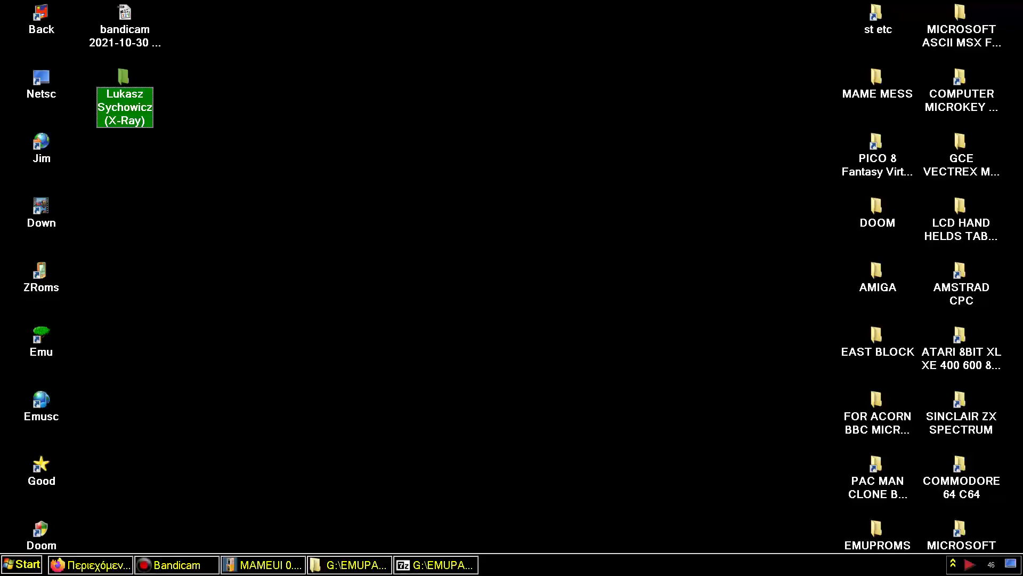
Step: Copy the file name Sandpit.sap from the archive open in 7-Zip and close the archive window
left_click(435, 565)
key("F2")
key("ctrl+c")
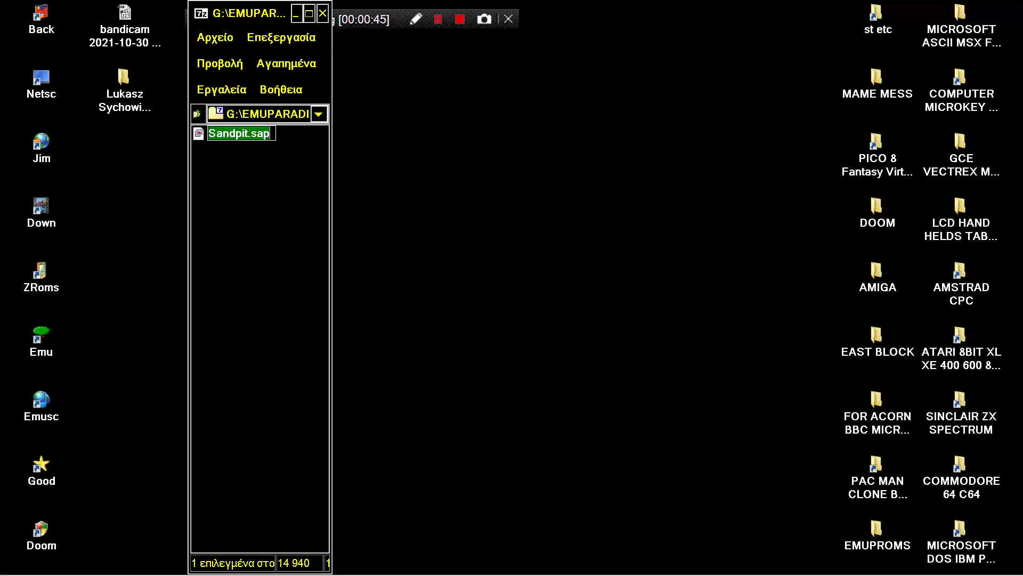
key("Escape")
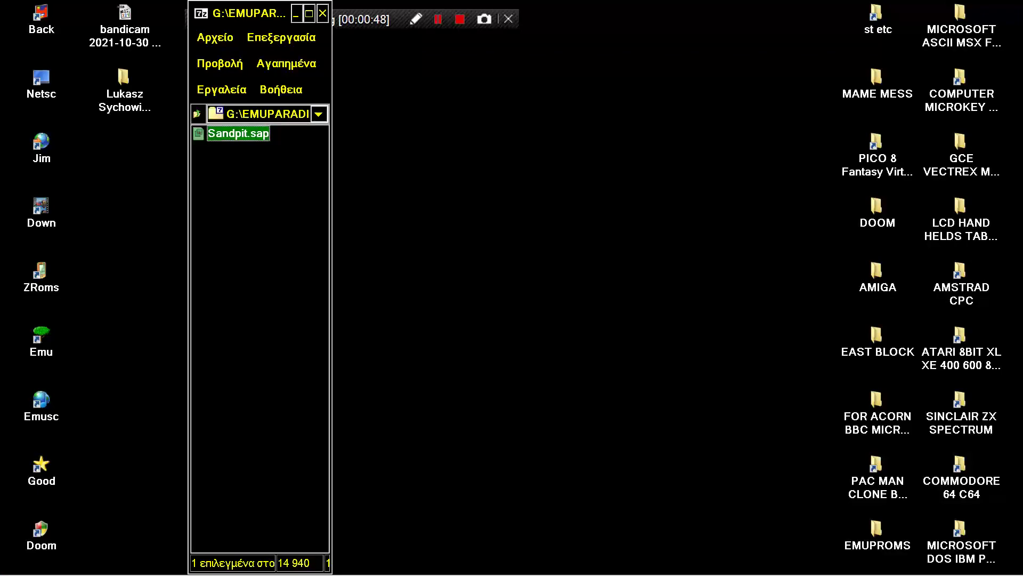
key("alt+F4")
Step: Put "Sandpit sap By" in front of the author's name in the new desktop folder's name
left_click(124, 93)
key("F2")
left_click(147, 107)
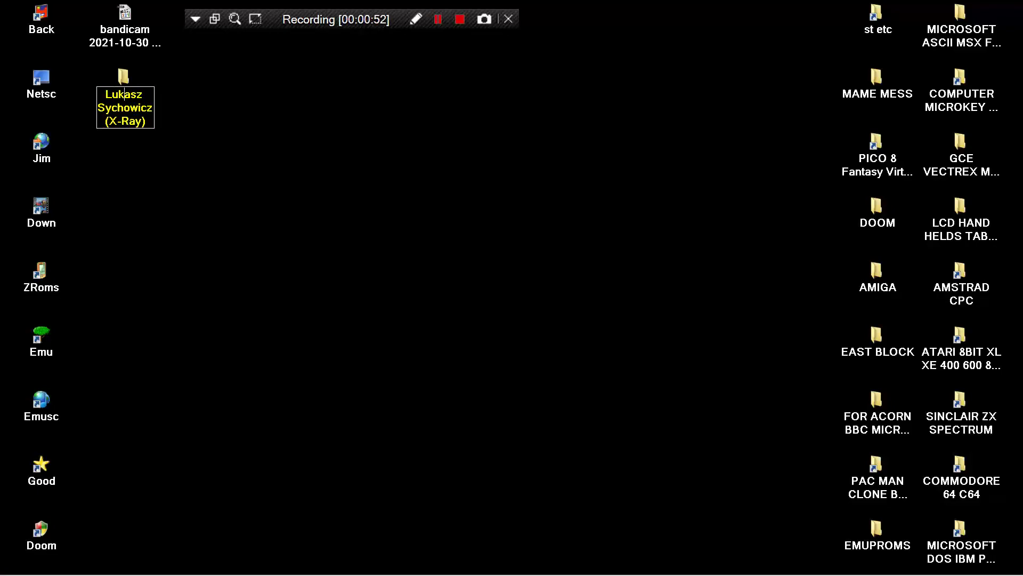
key("ctrl+v")
type("By")
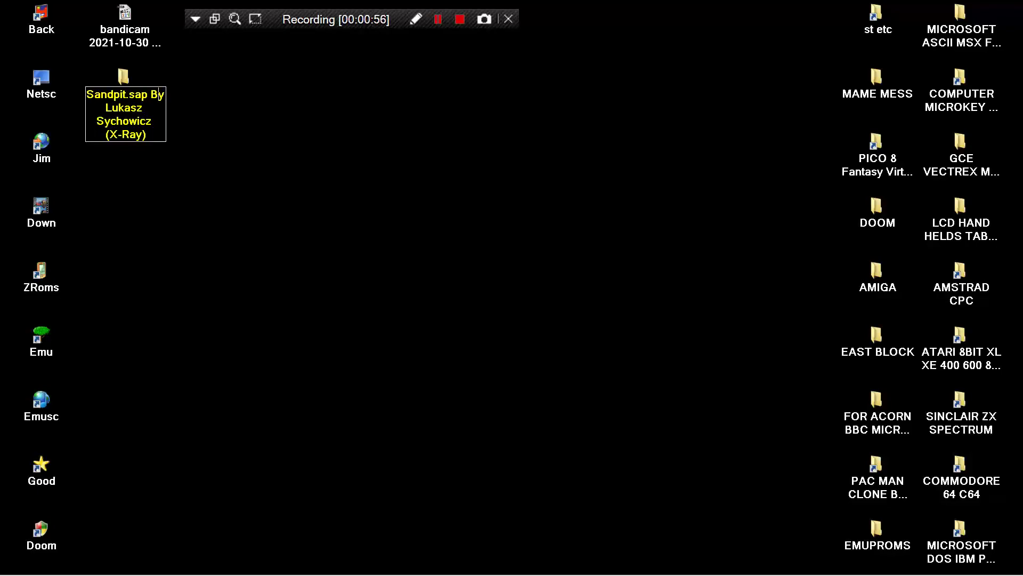
key("Return")
Step: Append "MUSIC SONG CHIP POKEY" to the end of the Sandpit folder's name
key("Down")
key("Up")
key("Up")
key("F2")
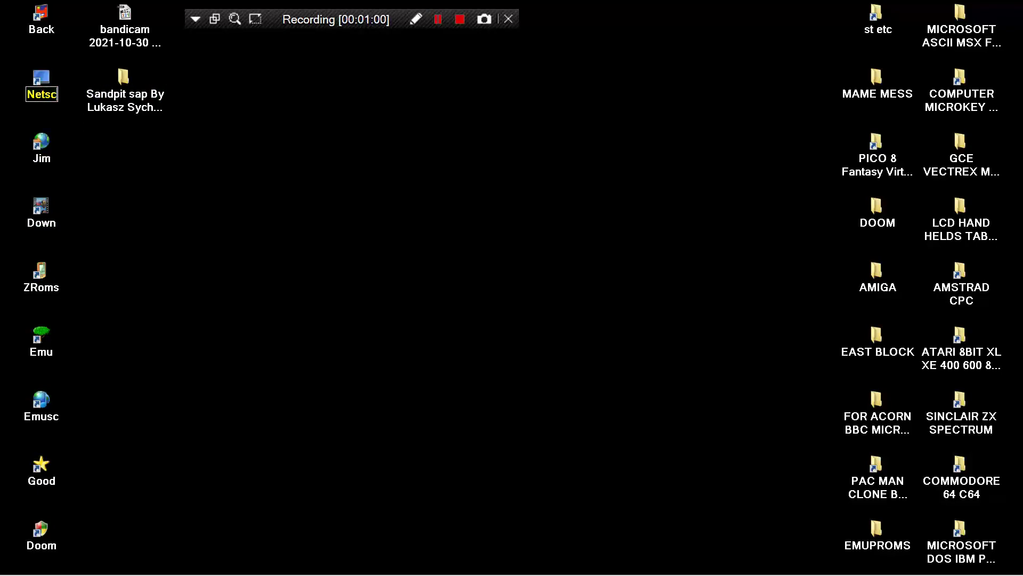
key("Right")
key("ctrl+space")
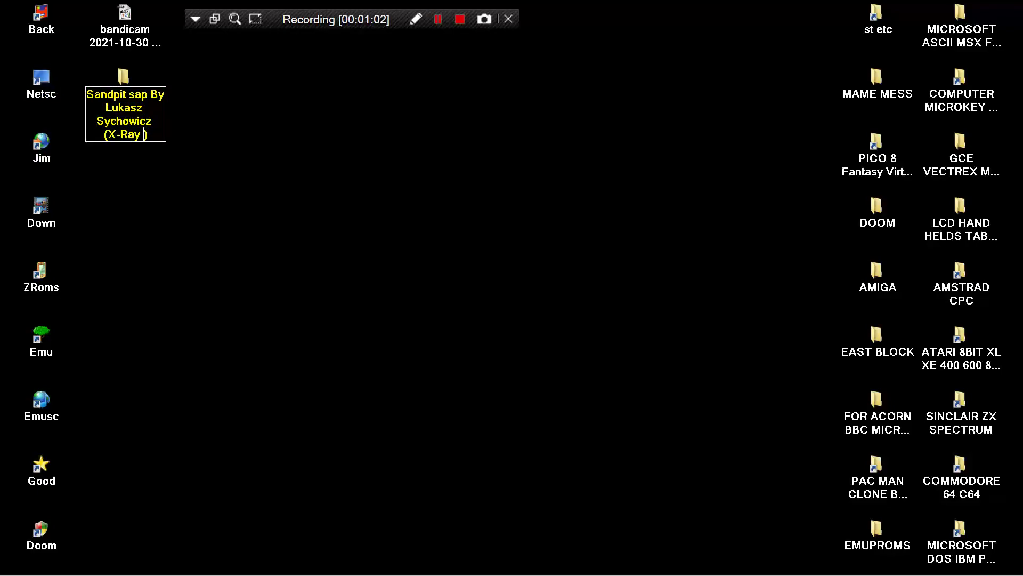
key("Right")
type("MUS")
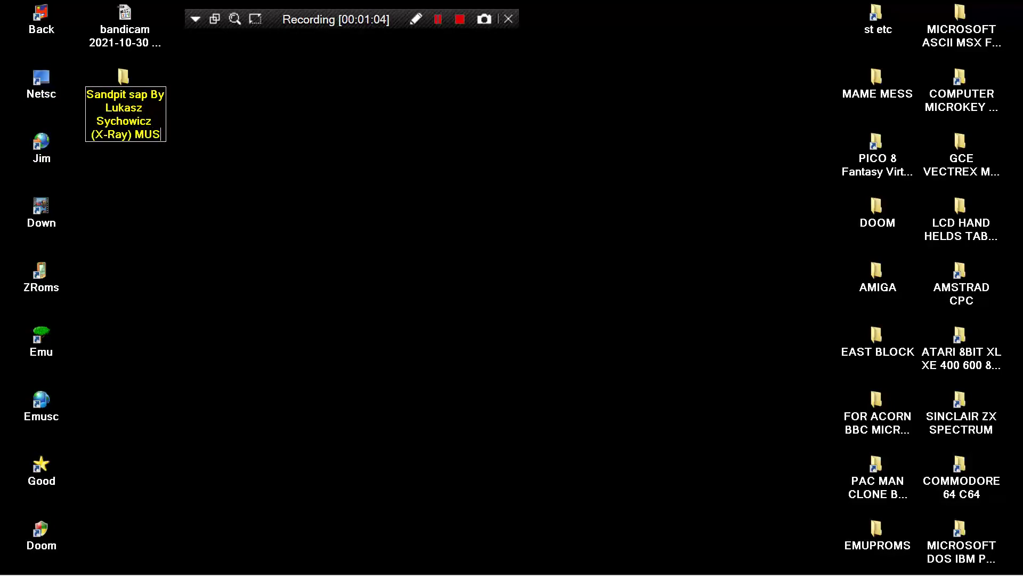
type("IC SONG CH")
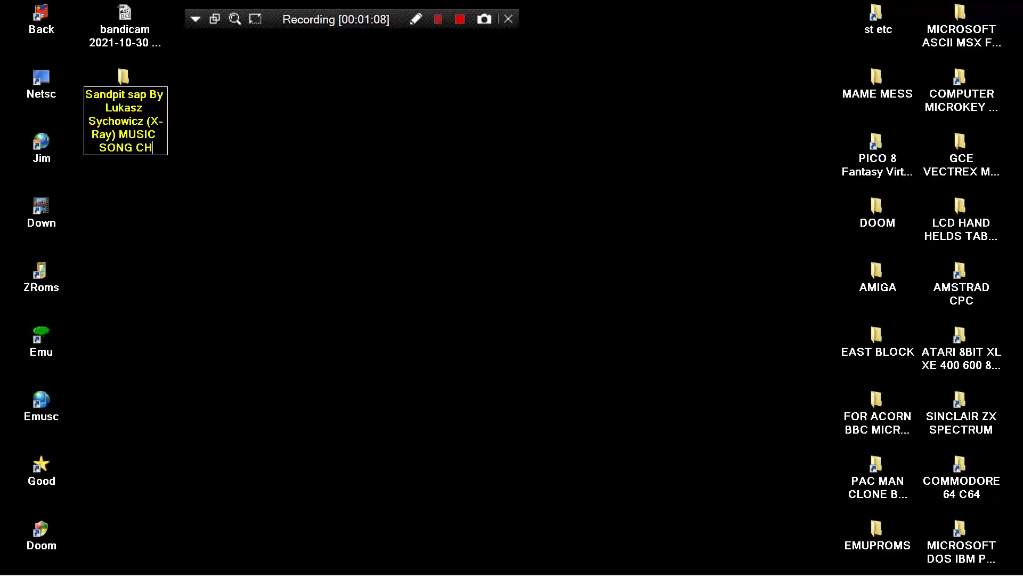
type("IP POKEY")
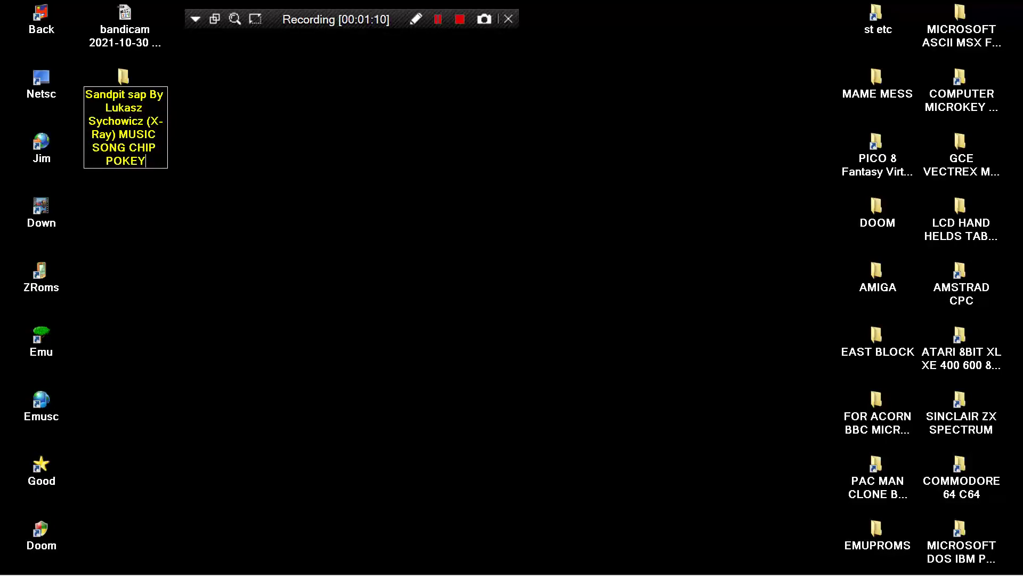
type(" .sap")
key("BackSpace")
key("BackSpace")
key("BackSpace")
key("BackSpace")
key("BackSpace")
key("Return")
Step: Copy the name of the ATARI 8BIT XL XE 400 600 800 desktop shortcut without changing it
key("Right")
key("Down")
key("Down")
key("Down")
key("Down")
key("Down")
key("Down")
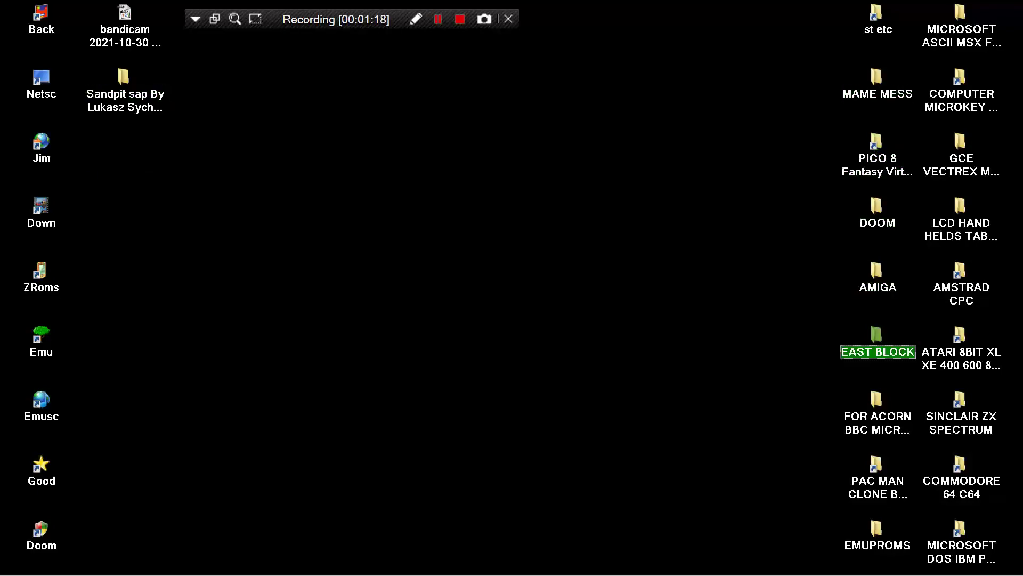
key("Right")
key("Down")
key("Up")
key("Up")
key("Up")
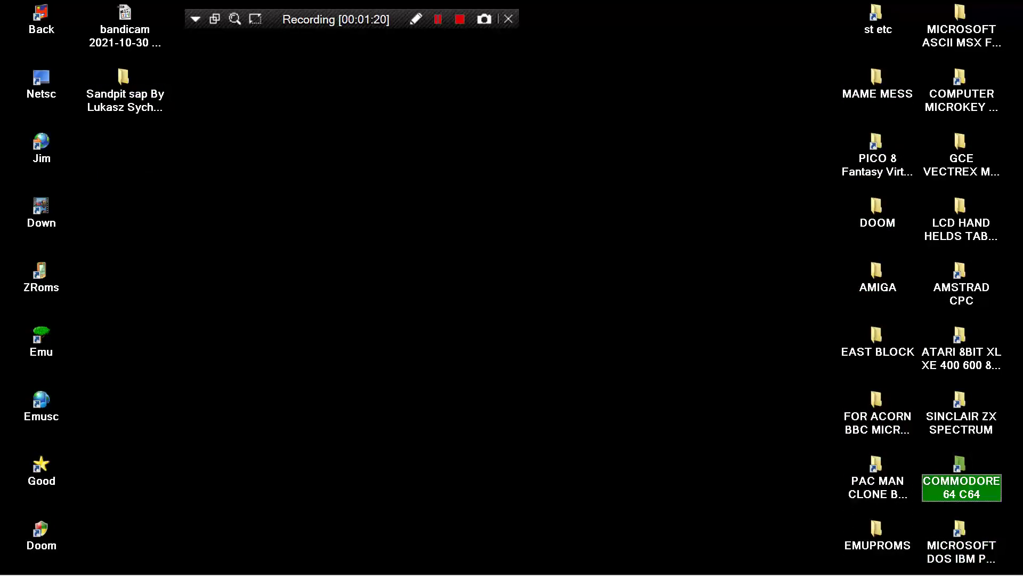
key("F2")
key("ctrl+c")
key("Escape")
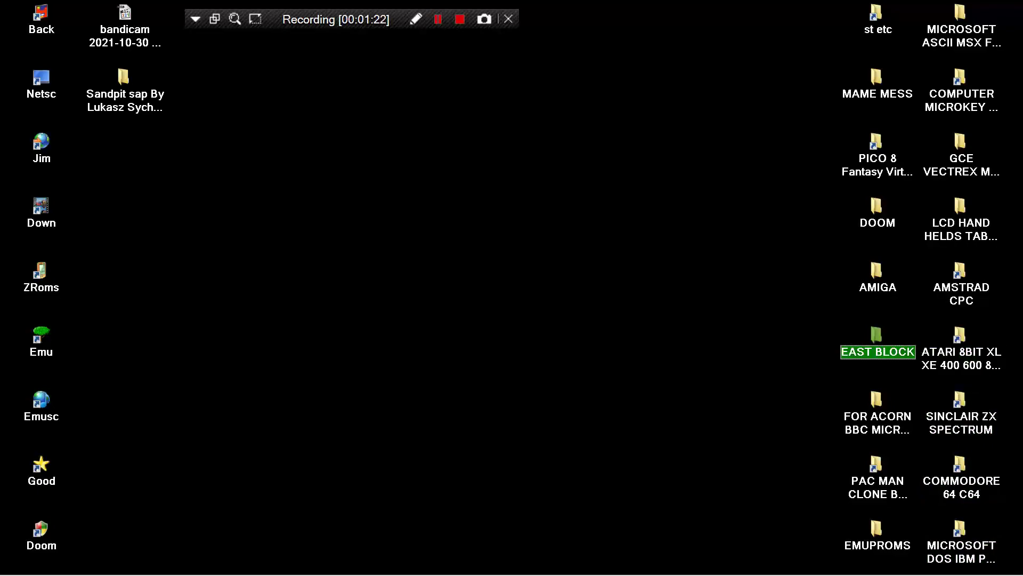
Step: Append "ATARI 8BIT XL XE 400 600 800" to the end of the Sandpit folder's name
key("s")
key("F2")
key("Left")
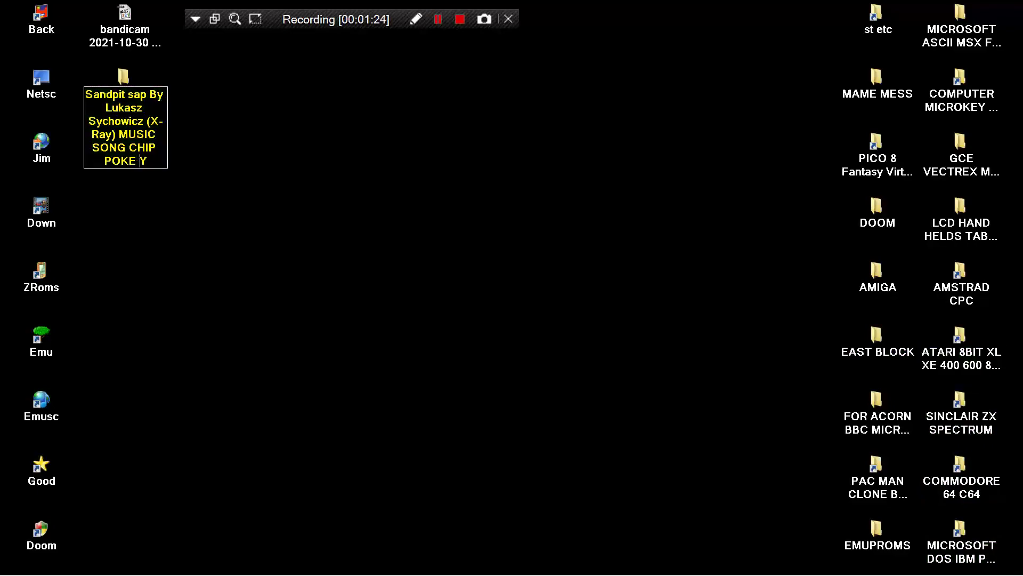
key("ctrl+v")
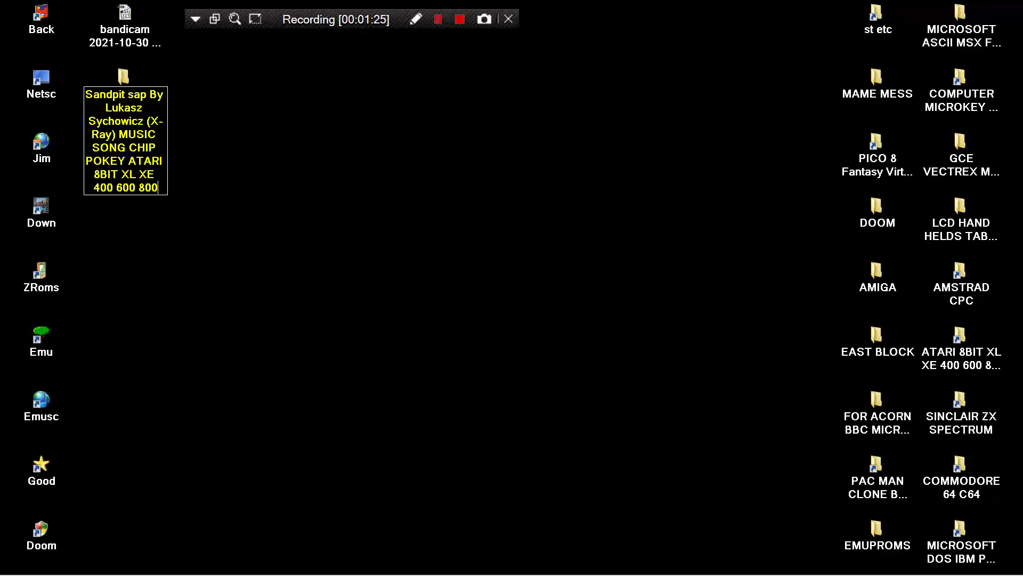
key("Return")
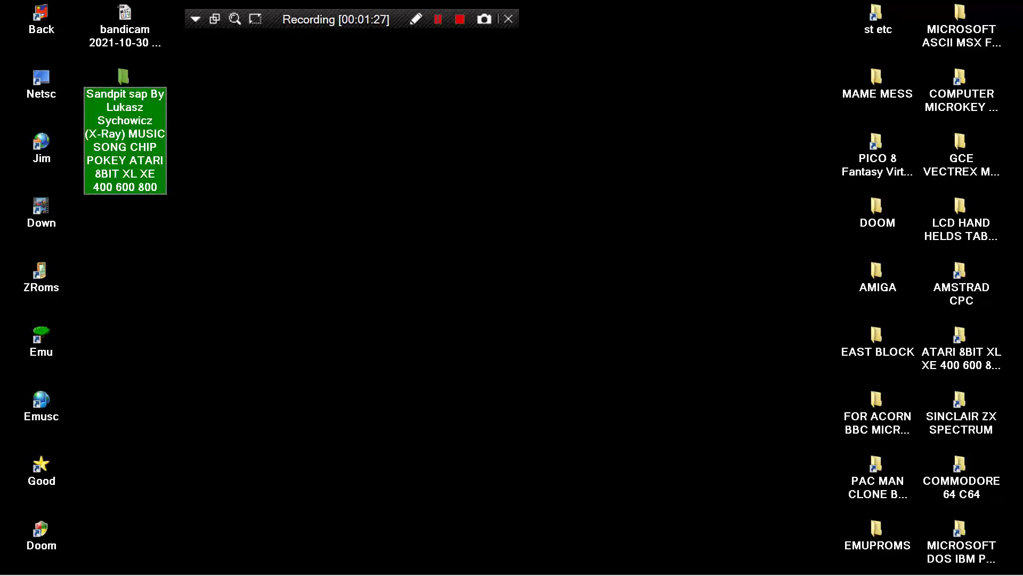
left_click(41, 84)
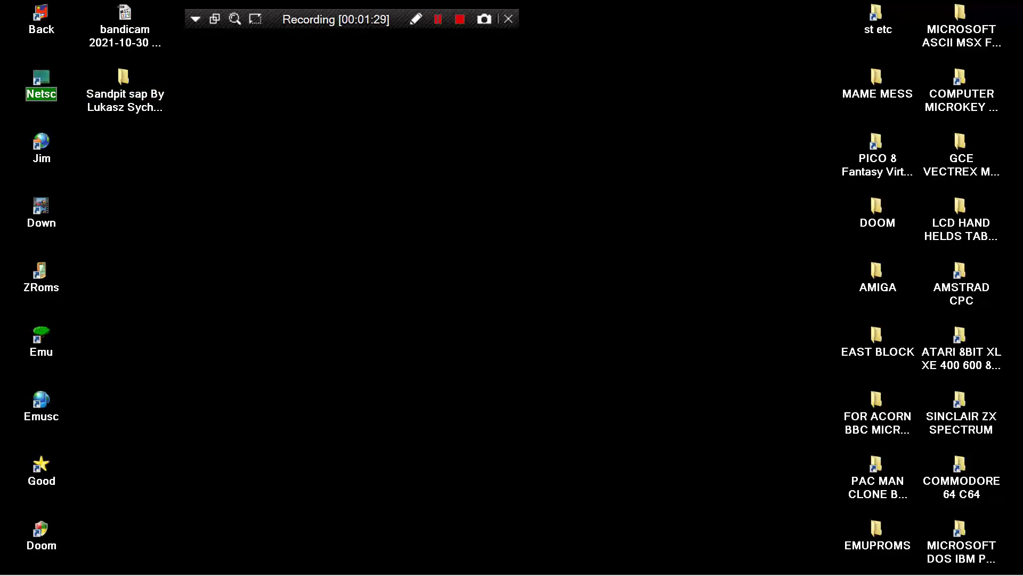
left_click(90, 564)
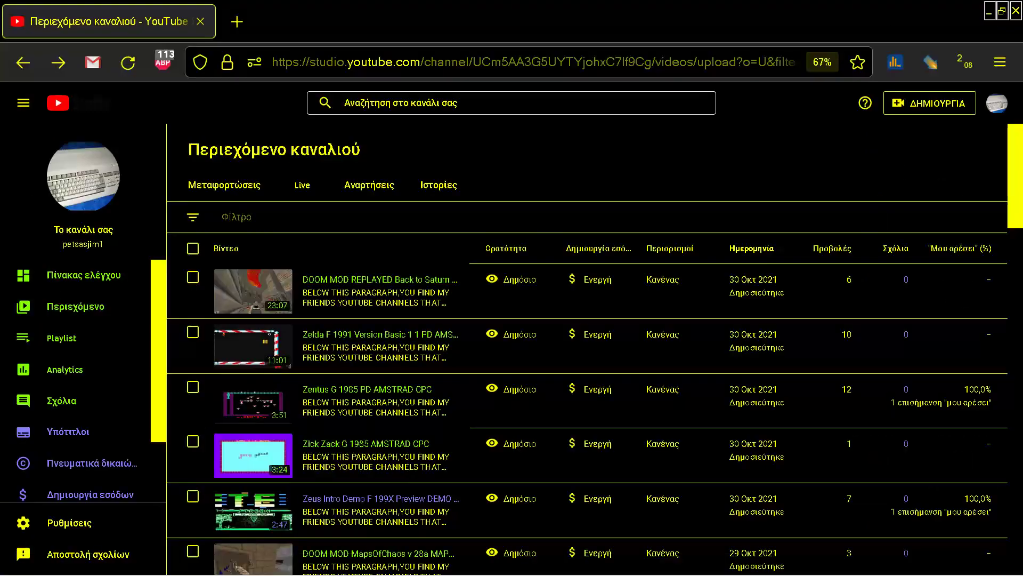
left_click(90, 564)
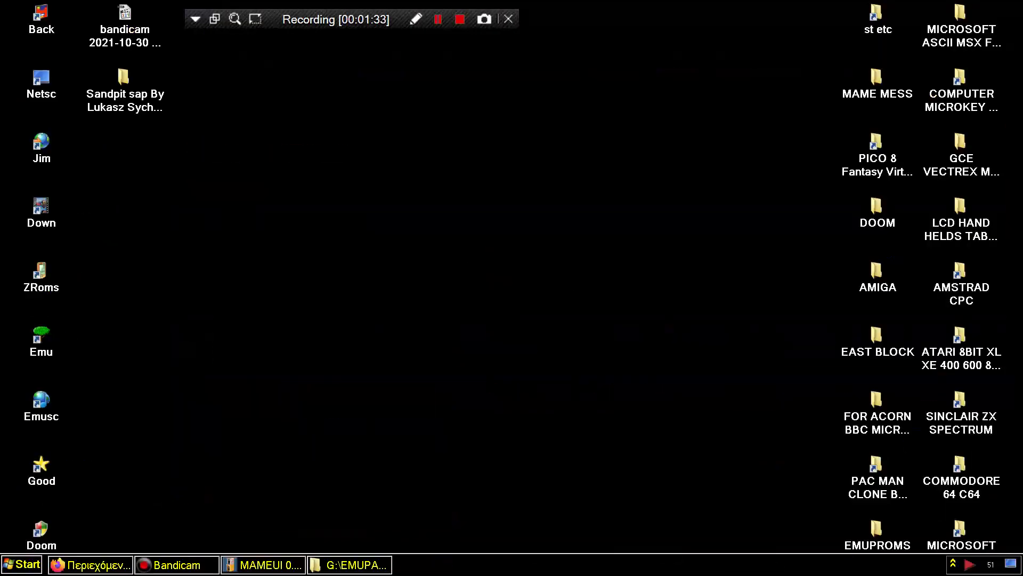
Step: Switch to the ATARI 400 800 XL XE 01 ROMS folder window and delete Sandpit.sap
left_click(349, 564)
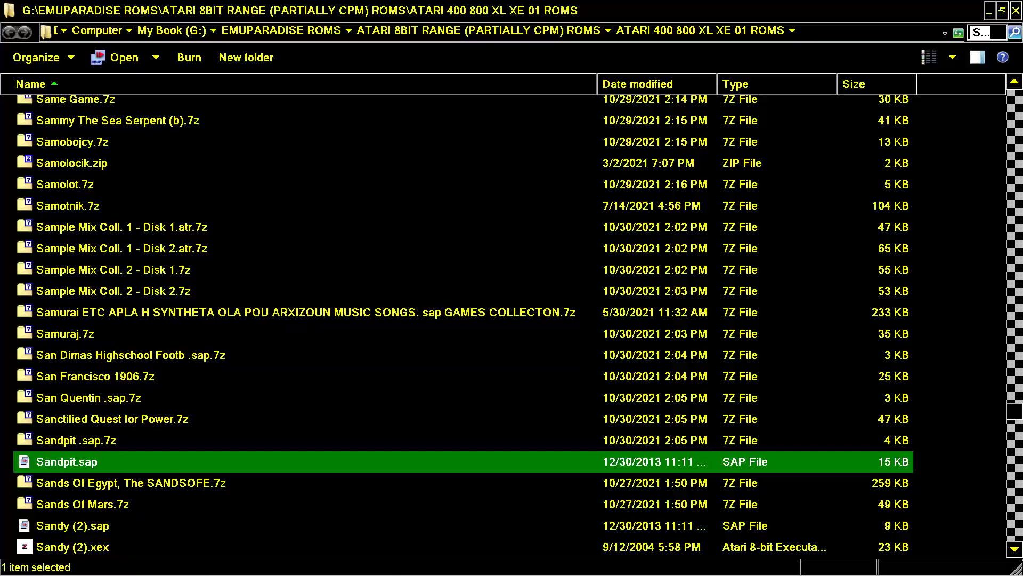
key("Down")
key("Up")
key("Delete")
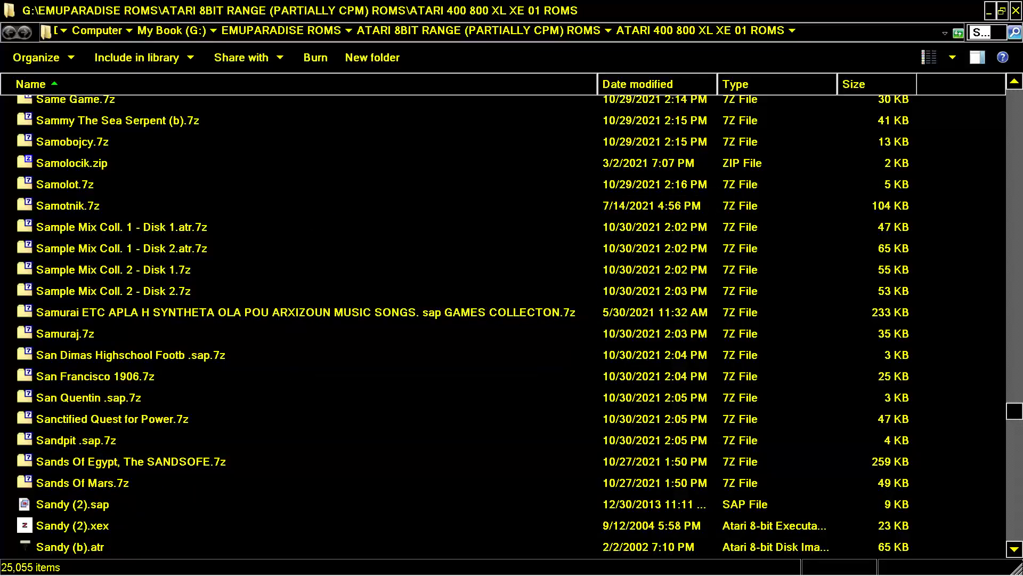
Step: Select all the Sandy files in the ROM folder, from Sandy (2).sap through Sandy_New_Version.sap
key("Down")
key("Down")
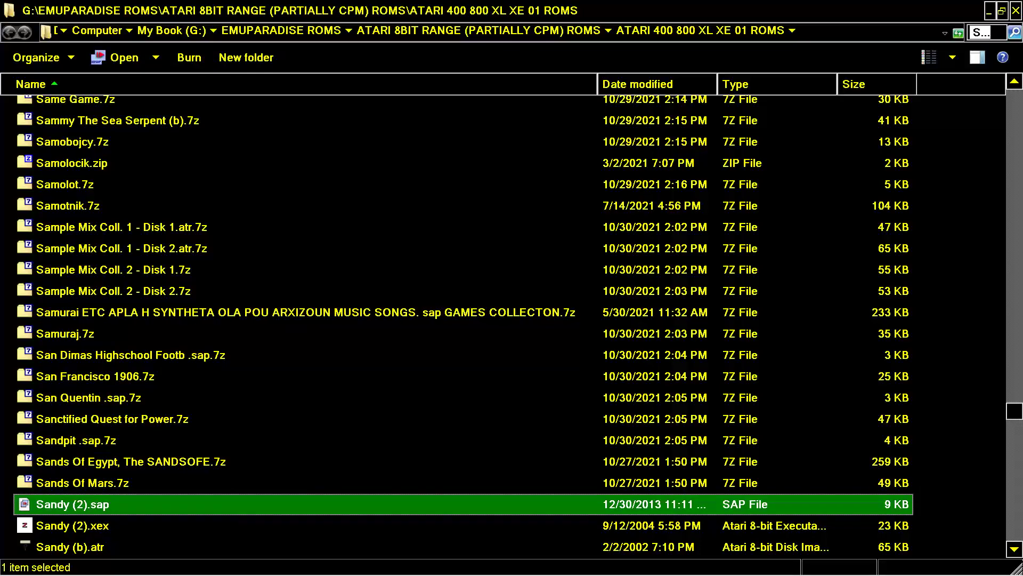
key("Down")
key("Down")
key("Down")
key("Down")
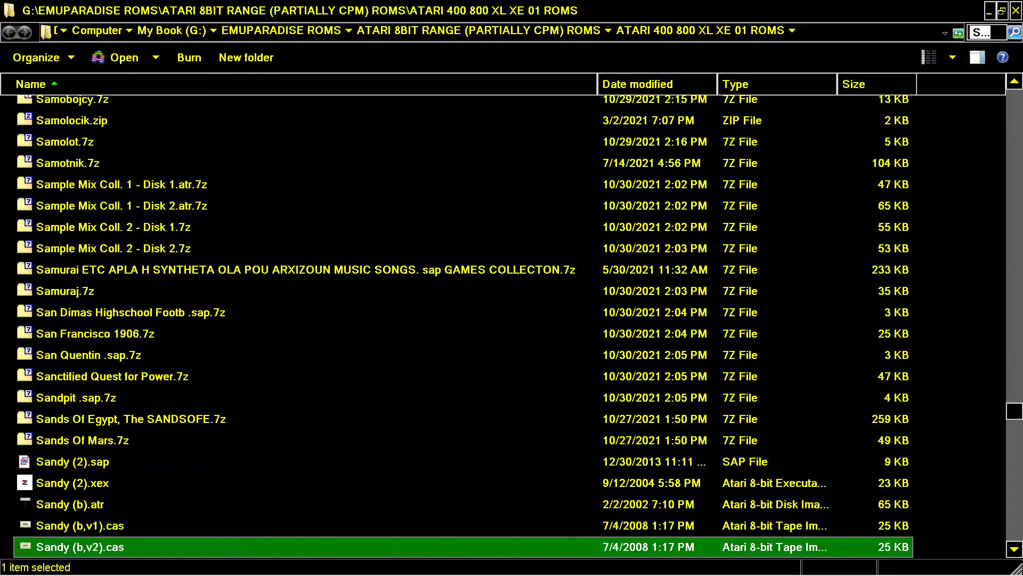
key("Up")
key("Up")
key("Up")
key("Up")
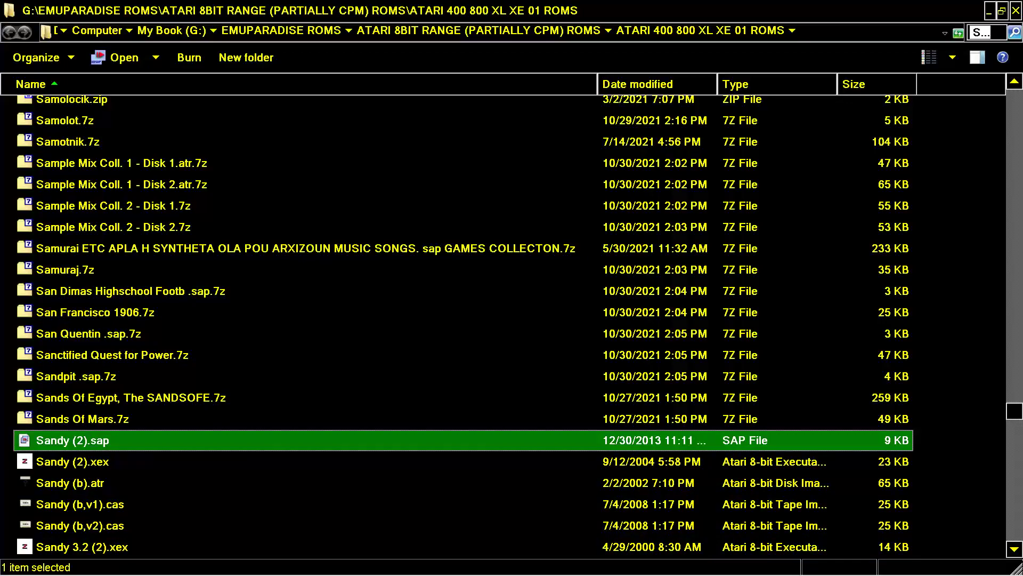
key("shift+Down")
key("shift+Down")
key("shift+Down")
key("shift+Down")
key("shift+Down")
key("shift+Down")
key("shift+Down")
key("shift+Down")
key("shift+Down")
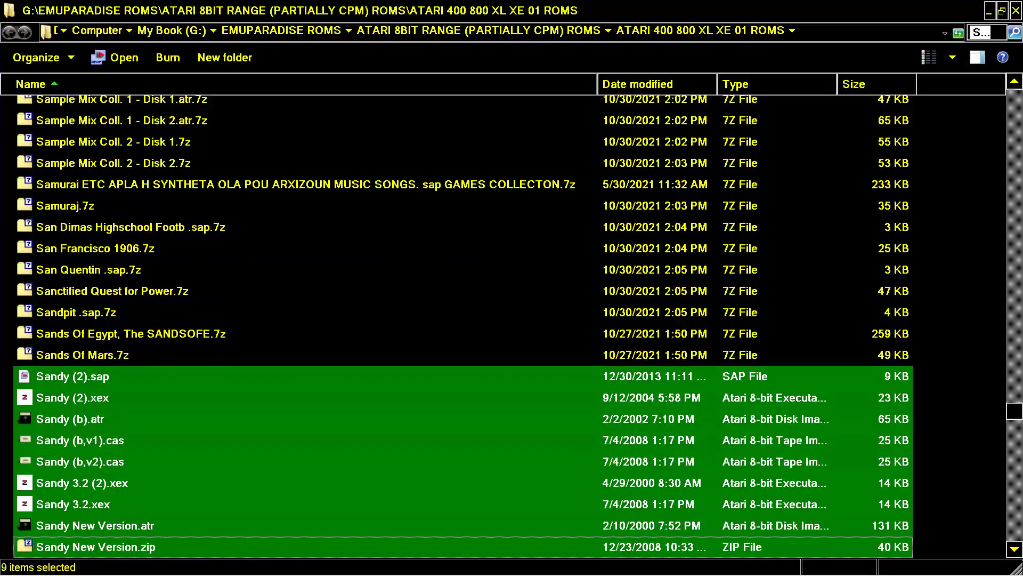
key("shift+Down")
key("shift+Down")
key("shift+Down")
key("shift+Down")
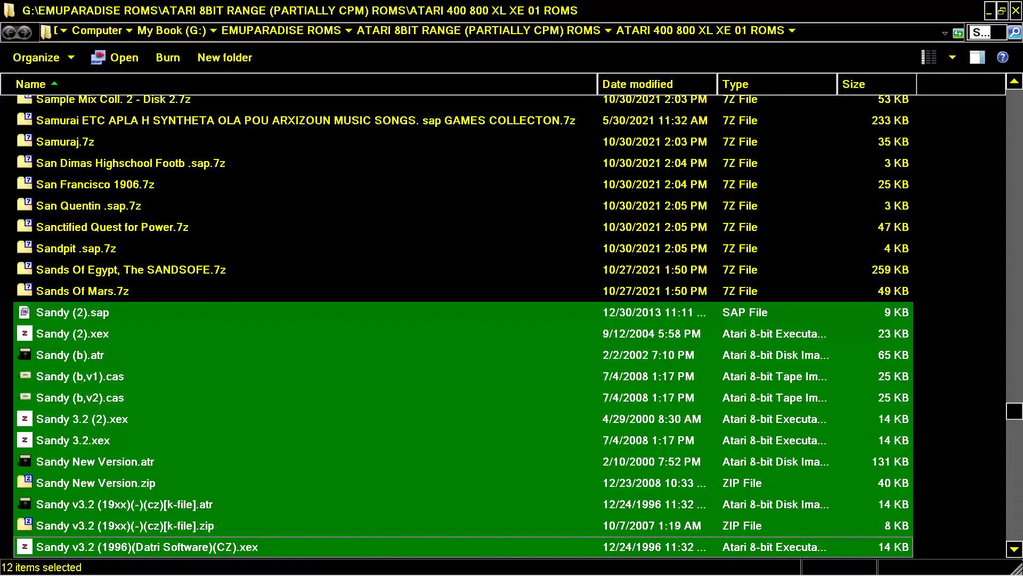
key("shift+Down")
key("shift+Down")
key("shift+Down")
key("shift+Down")
key("shift+Down")
key("shift+Down")
key("shift+Down")
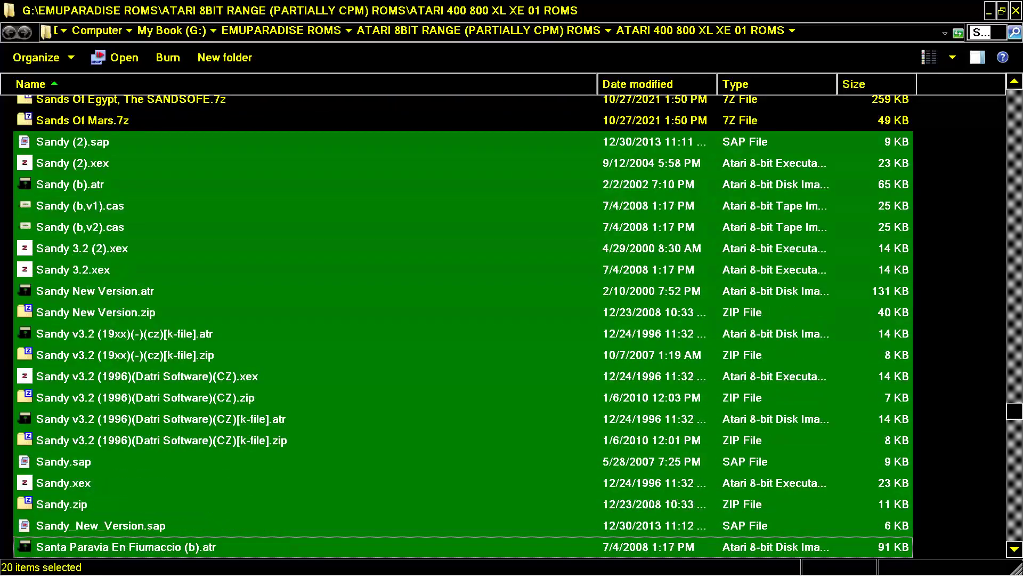
key("shift+Down")
key("shift+Up")
key("shift+Up")
key("shift+Up")
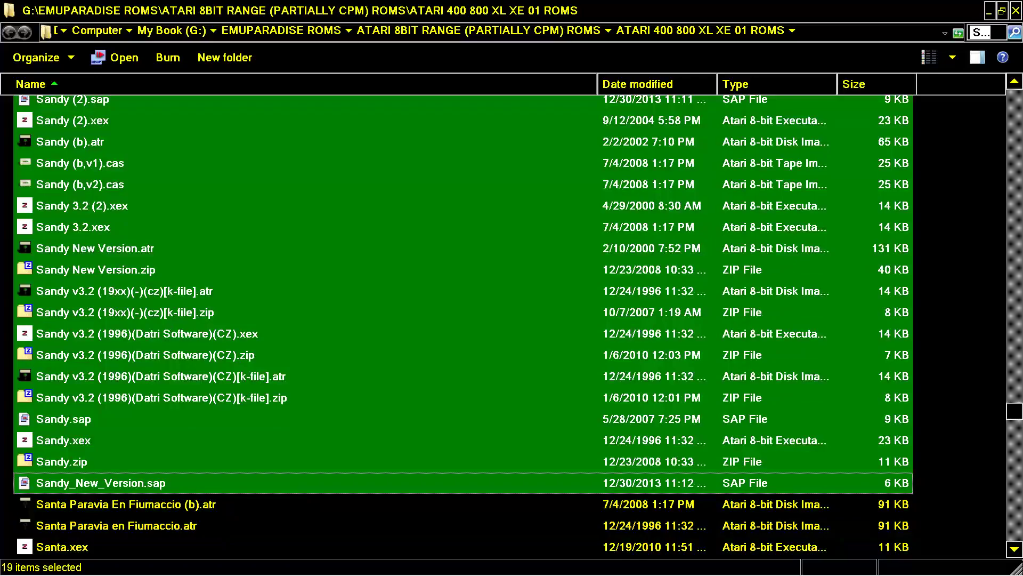
Step: Copy the name Sandy_New_Version and begin a 7z archive of the selected Sandy files under that name
key("F2")
key("ctrl+c")
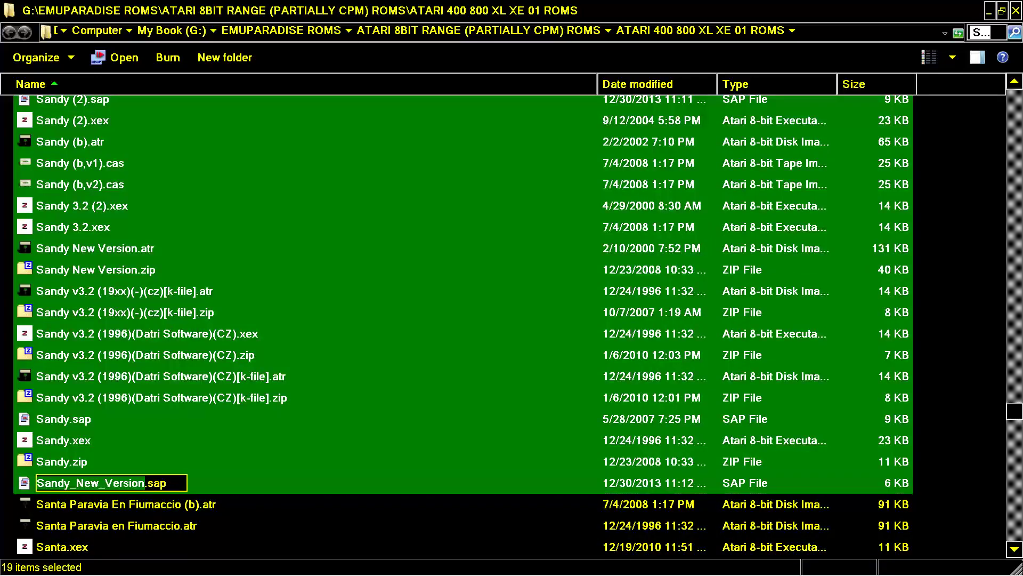
key("Escape")
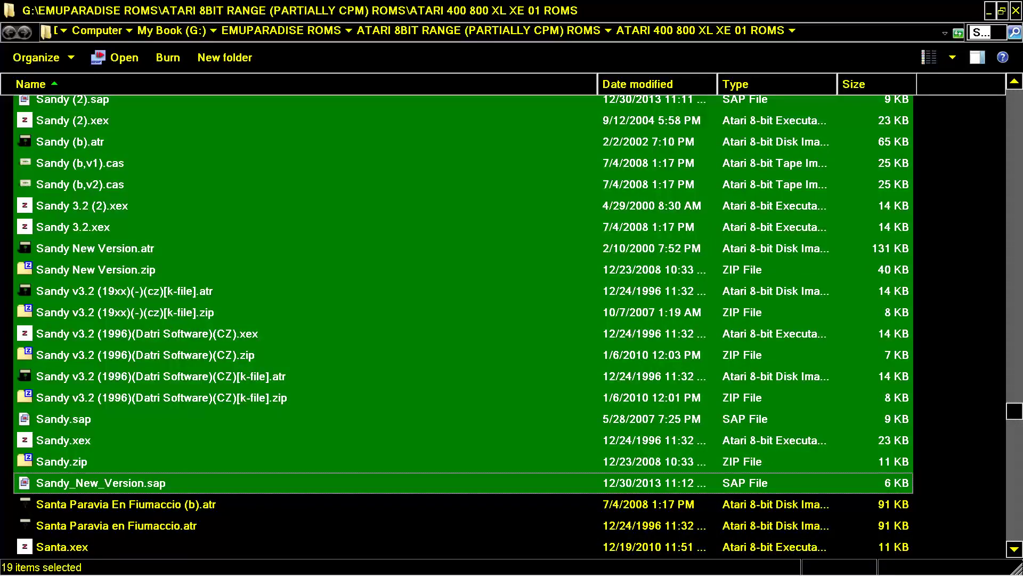
key("Menu")
key("Down")
key("Down")
key("Down")
key("Down")
key("Down")
key("Up")
key("Return")
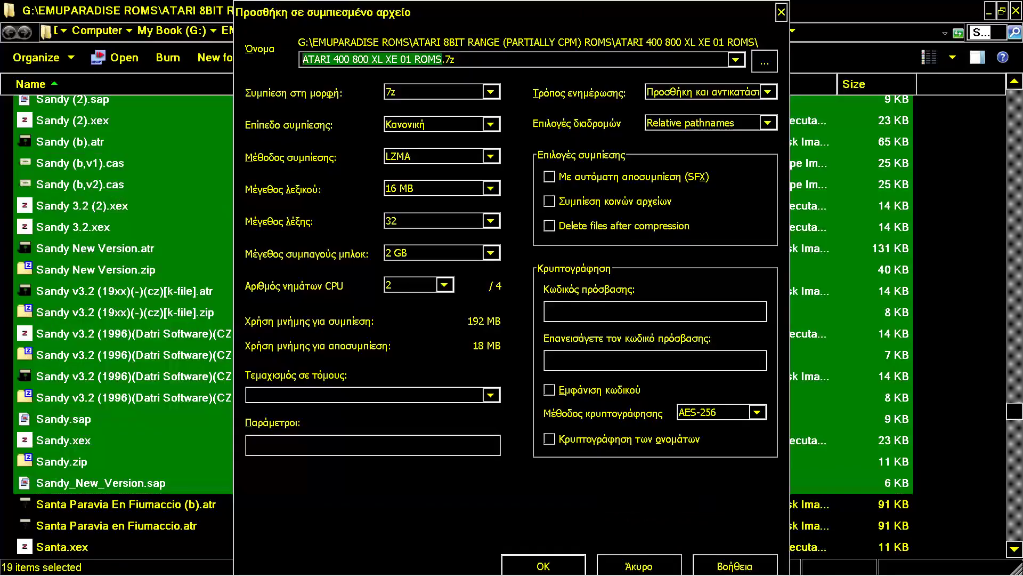
key("ctrl+v")
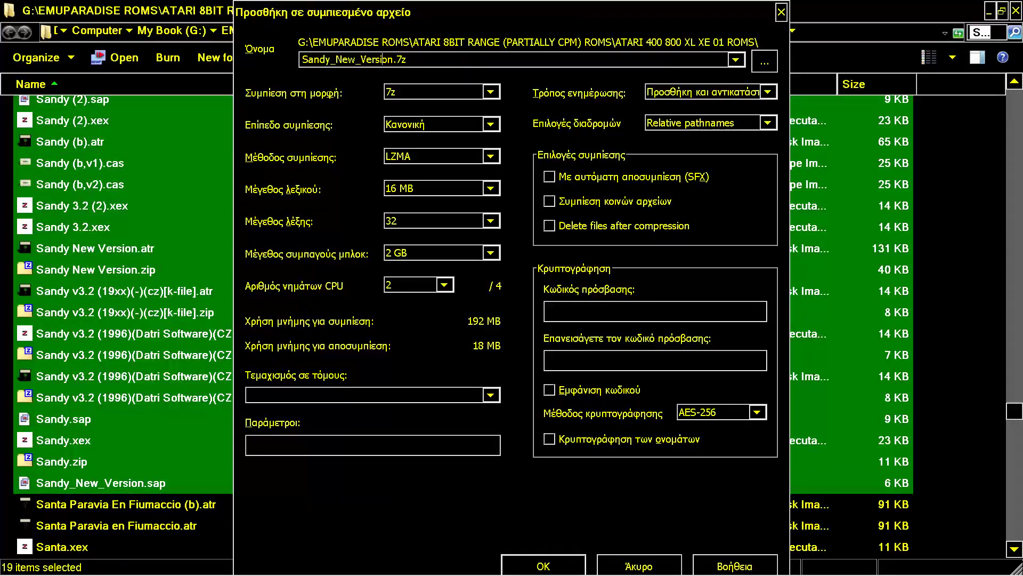
Step: Create the archive as "Sandy ALL VERSIONS.7z" and delete the original Sandy files
key("shift+Home")
key("shift+End")
key("shift+Left")
key("shift+Left")
key("shift+Left")
key("shift+Left")
key("shift+Left")
key("shift+Left")
key("shift+Left")
key("shift+Left")
key("shift+Left")
key("shift+Left")
key("shift+Left")
key("shift+Left")
key("shift+Left")
key("shift+Left")
key("shift+Left")
type("ALL VERSIONS")
key("Return")
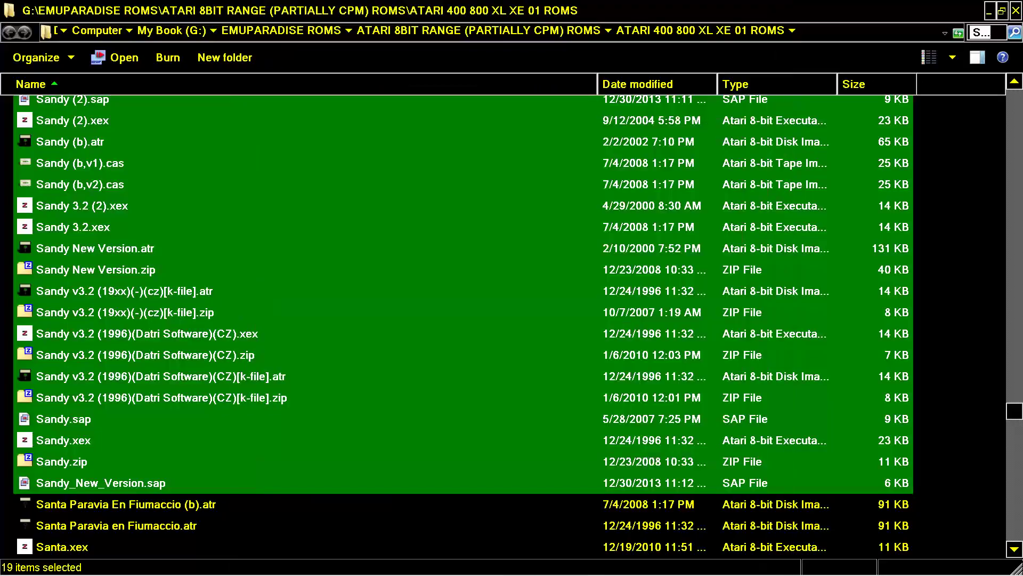
key("Delete")
key("Return")
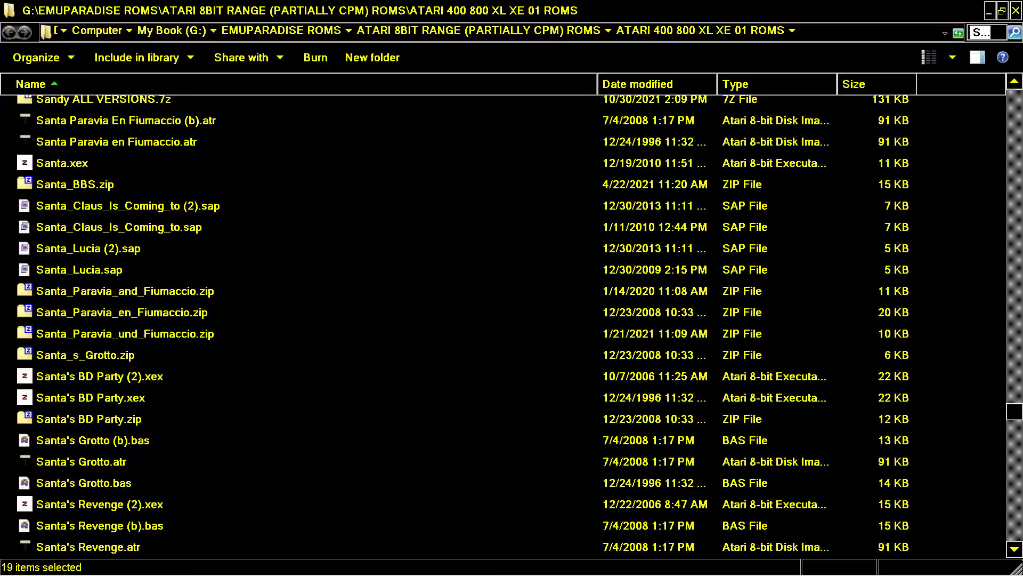
Step: Copy the name of the "... OLA POU ARXIZOUN APLA H SYNTHETA SONGS .sap DEMOS GAMES COLLECTIONS" folder without changing it
key("Home")
key("F2")
key("ctrl+c")
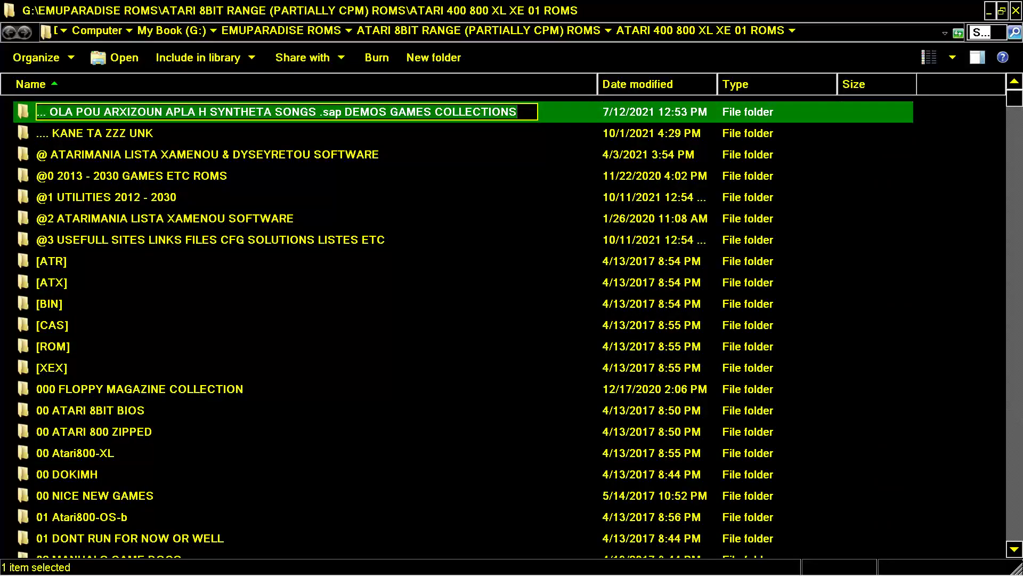
key("Escape")
Step: Append the copied folder name to the end of the Sandy ALL VERSIONS archive's name, before the .7z extension
type("sand")
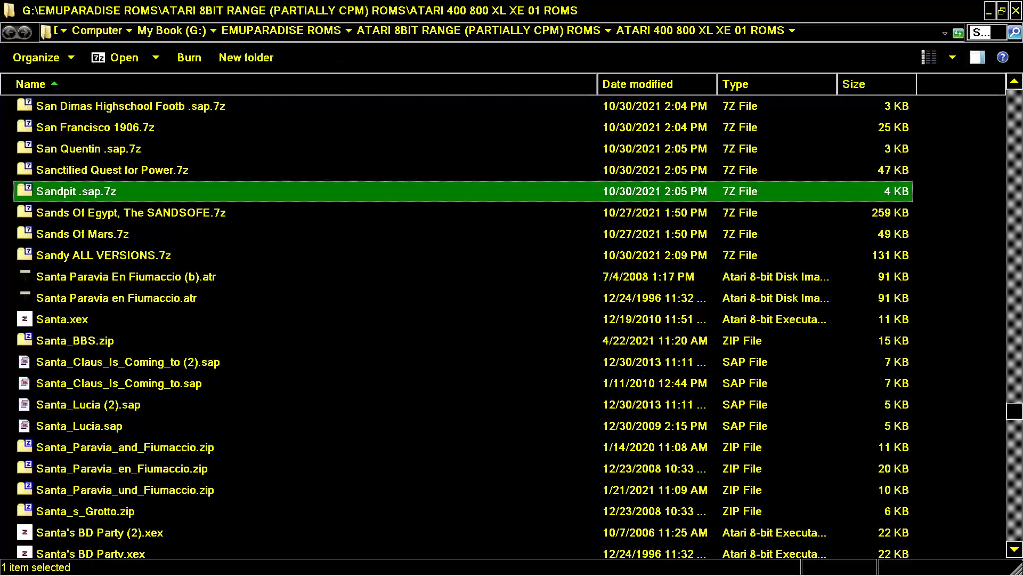
key("Down")
key("Down")
key("Down")
key("Down")
key("Down")
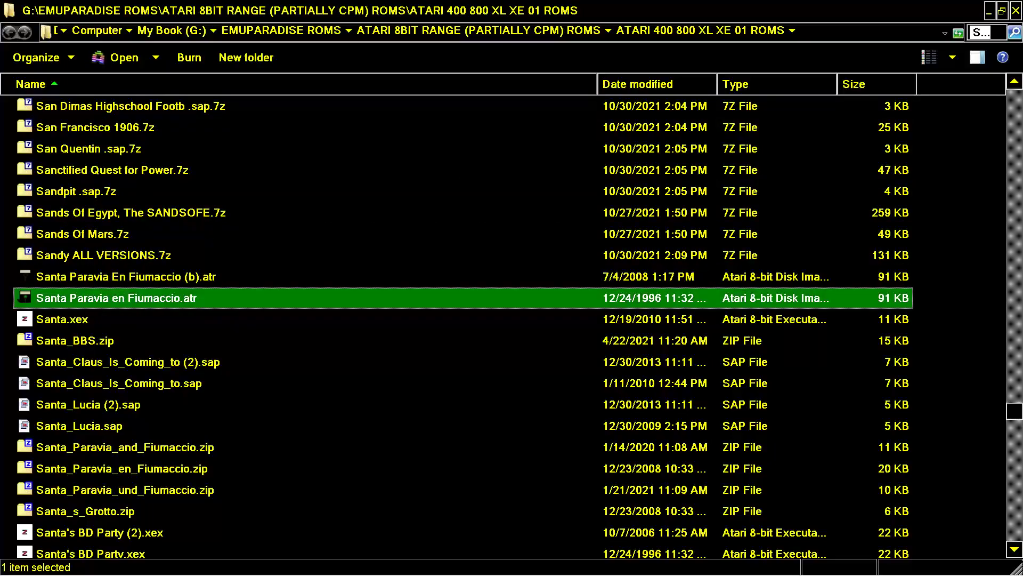
key("Up")
key("Up")
key("F2")
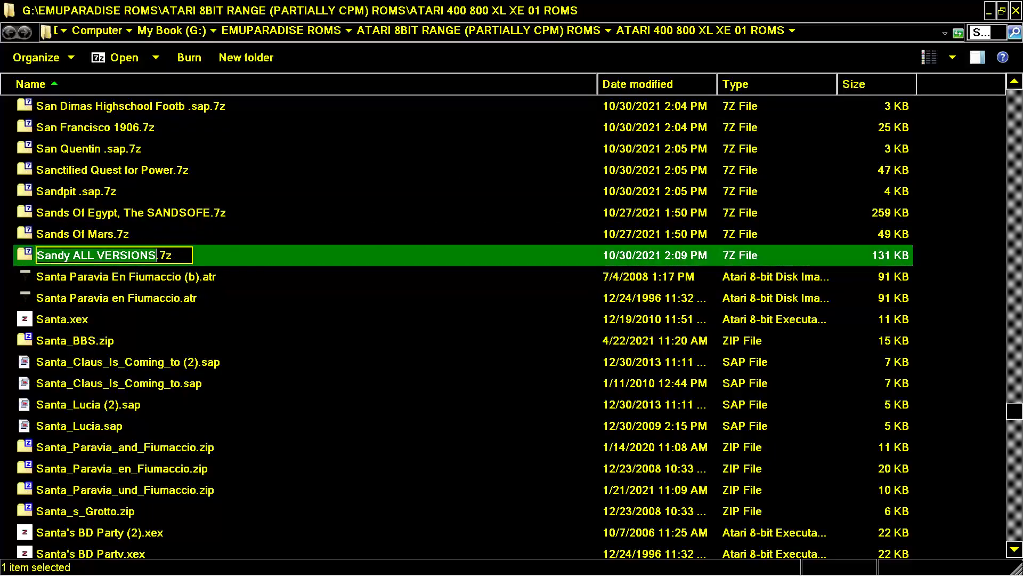
key("Right")
key("ctrl+v")
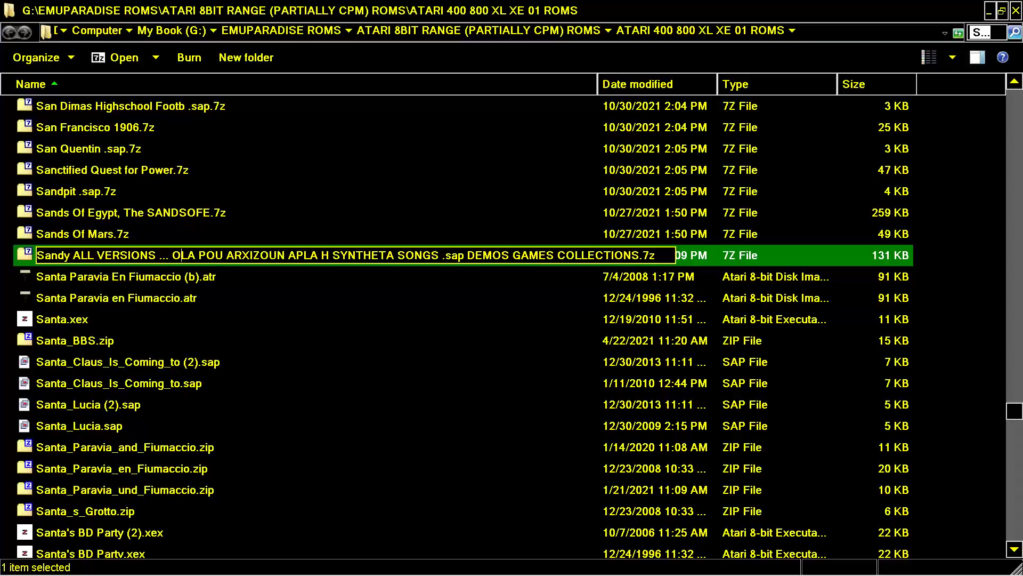
key("Return")
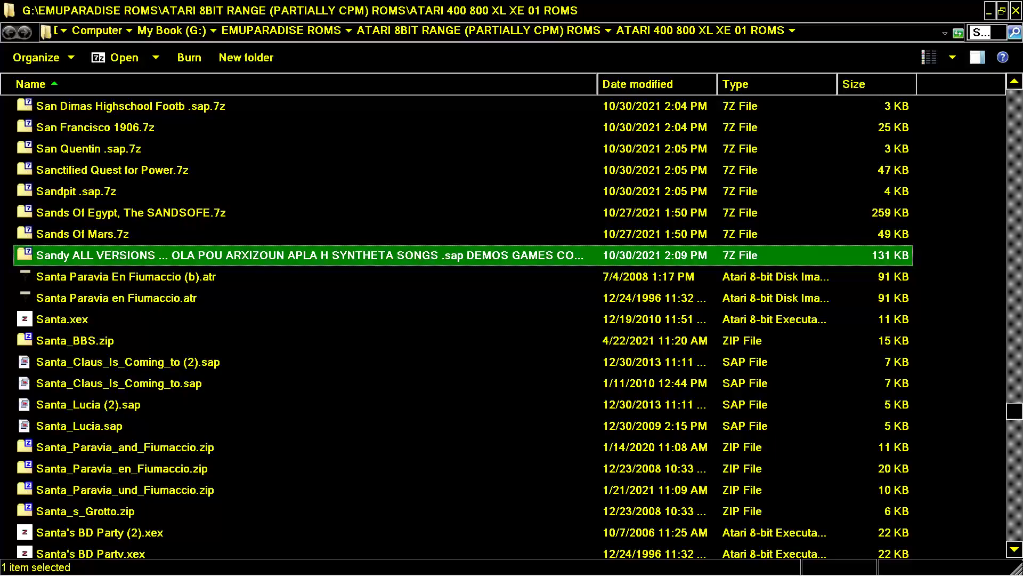
Step: Open the Sandy ALL VERSIONS archive, look through the files it contains, and close it
key("Return")
key("Down")
key("Down")
key("Down")
key("Down")
key("Down")
key("Down")
key("Down")
key("Down")
key("Down")
key("Down")
key("Down")
key("Down")
key("Down")
key("Down")
key("Down")
key("Down")
key("Down")
key("Down")
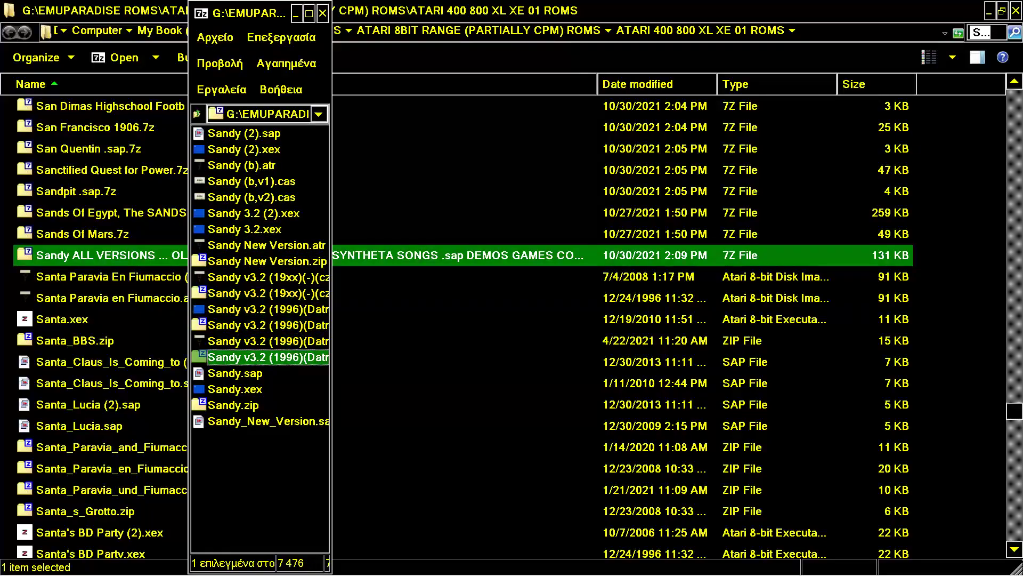
key("Up")
key("alt+F4")
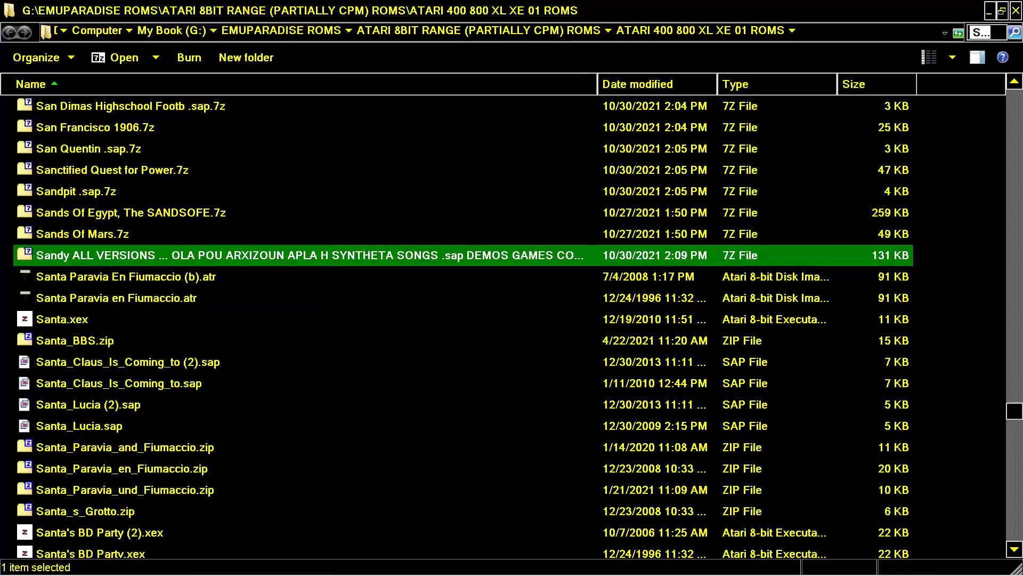
Step: Remove "APLA H SYNTHETA" from the name of the Sandy ALL VERSIONS archive
key("F2")
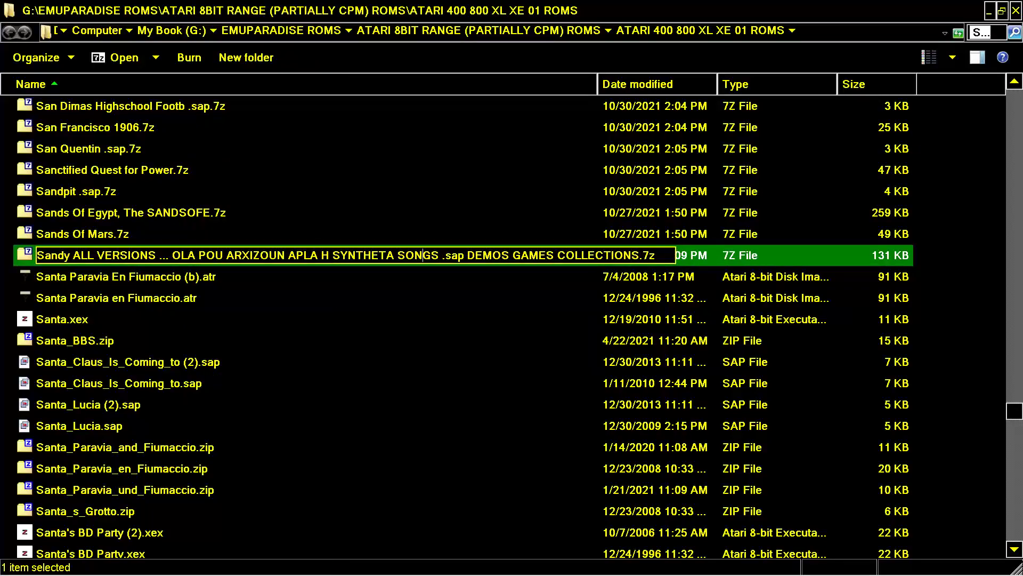
key("ctrl+shift+Left")
key("ctrl+shift+Left")
key("ctrl+shift+Left")
key("BackSpace")
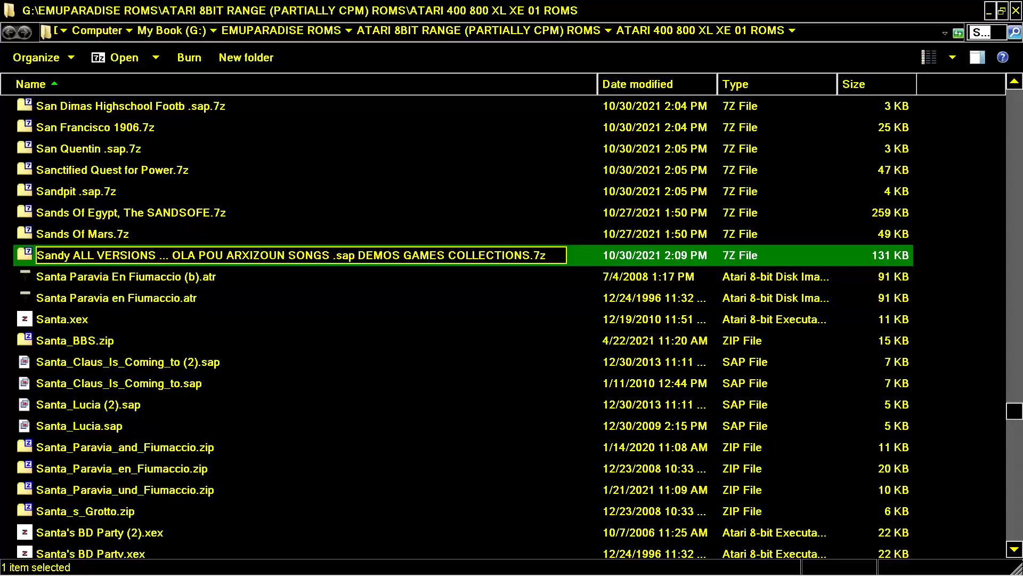
key("Return")
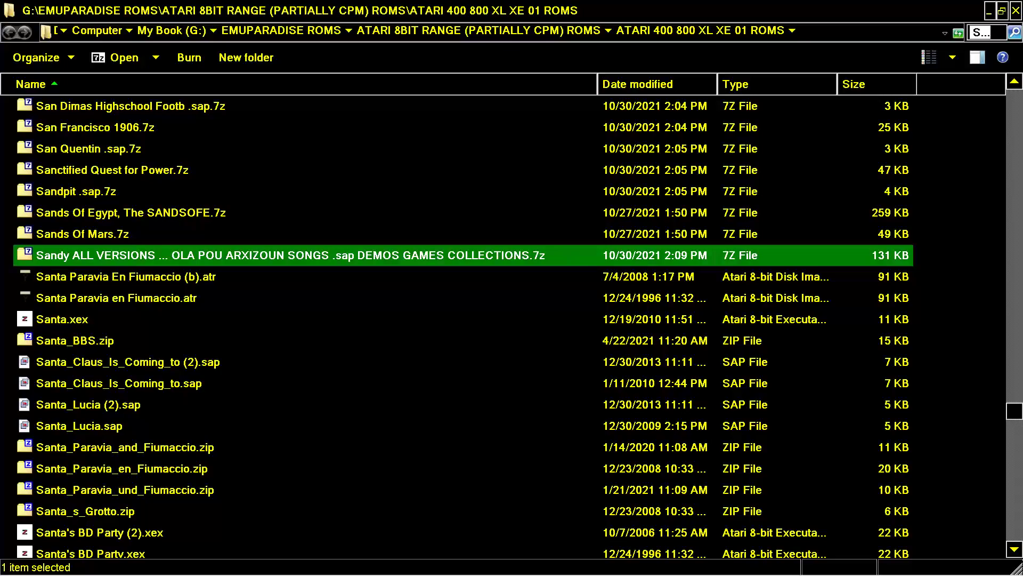
Step: Check the contents of the renamed Sandy archive again and close it
key("Return")
key("Down")
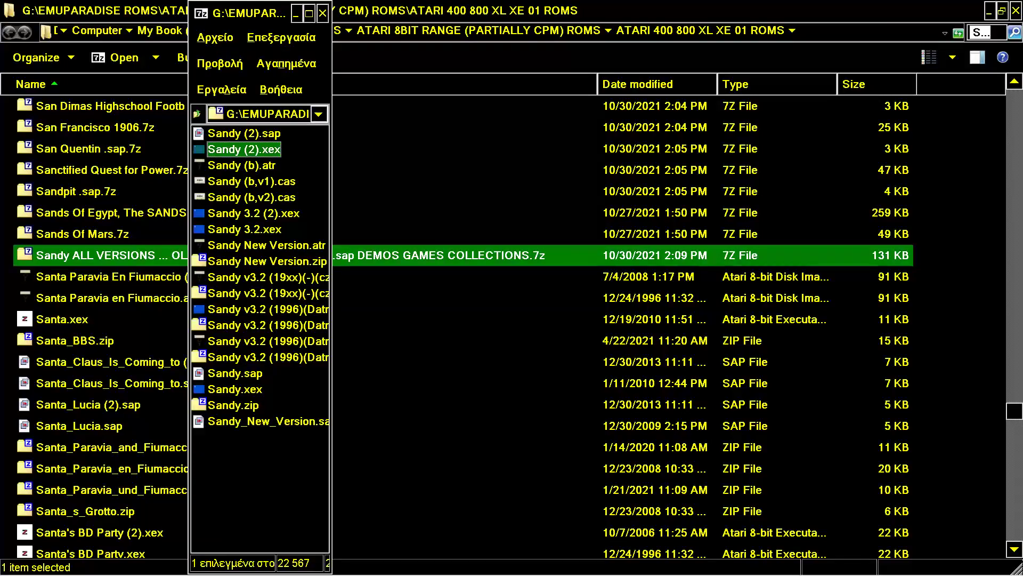
key("alt+F4")
key("Return")
key("alt+F4")
Step: Select both Santa Paravia .atr files and copy the name "Santa Paravia en Fiumaccio" without changing it
key("Down")
key("shift+Down")
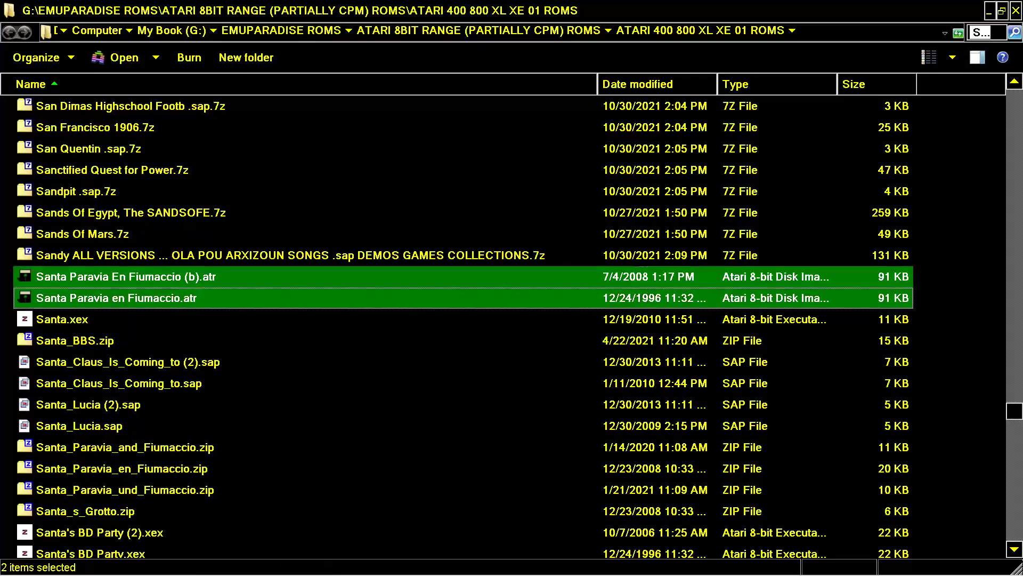
key("F2")
key("ctrl+c")
key("Escape")
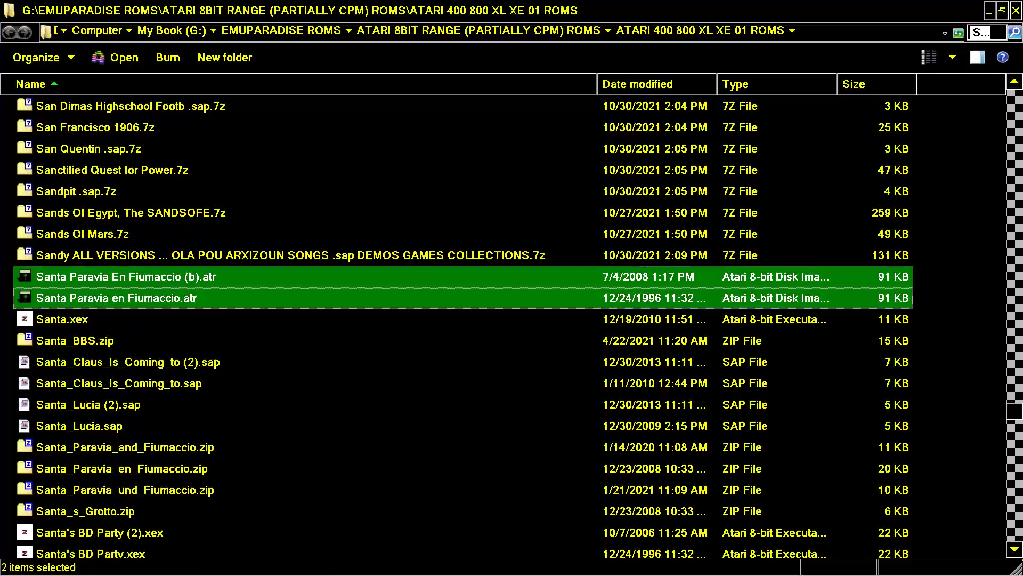
Step: Compress the two selected files into "Santa Paravia en Fiumaccio.7z" and delete the original .atr files
key("shift+F10")
key("Down")
key("Down")
key("Down")
key("Down")
key("Return")
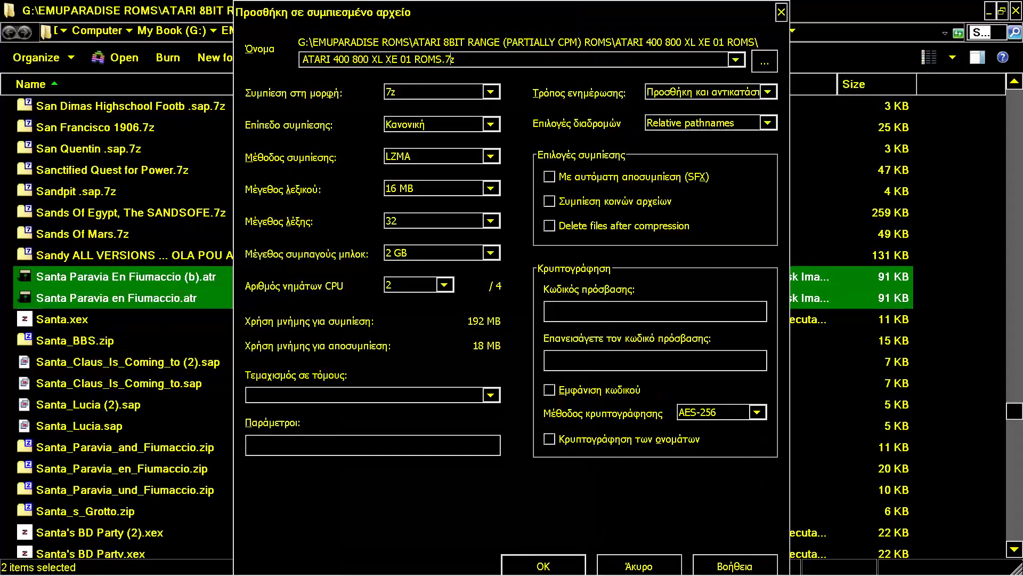
key("ctrl+v")
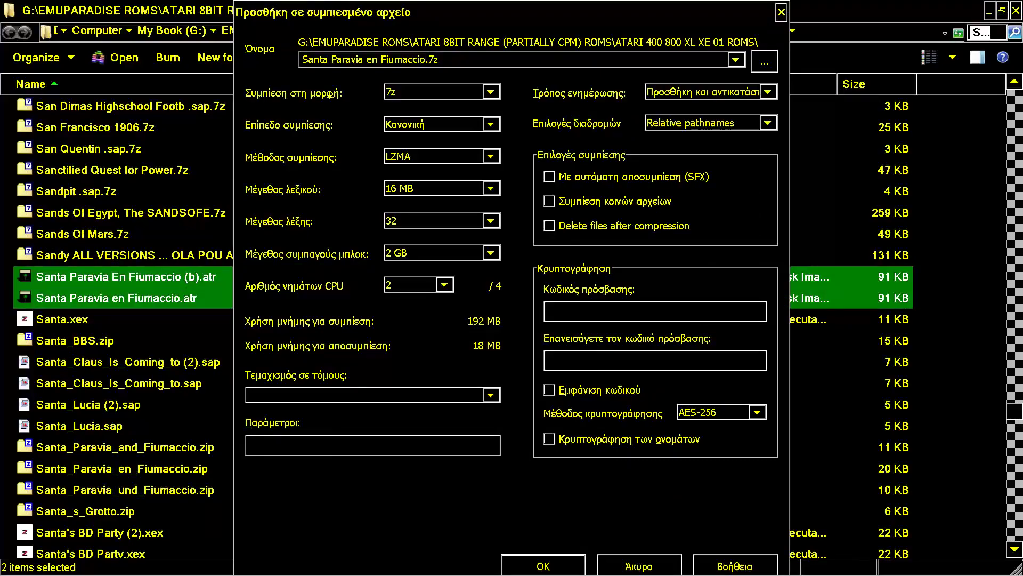
key("Return")
key("Delete")
key("Return")
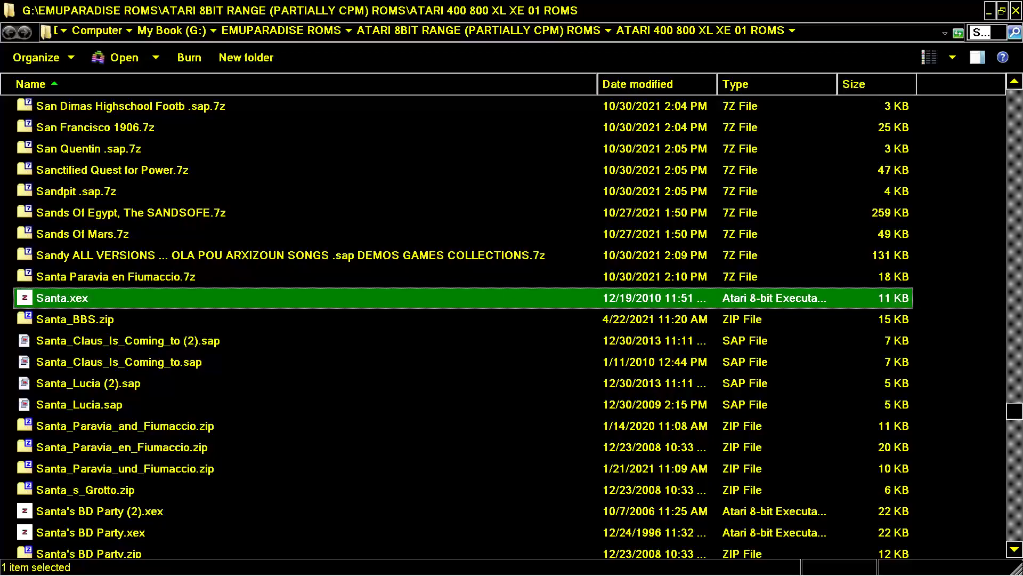
key("shift+F10")
key("Down")
key("Down")
key("Down")
key("Down")
key("Down")
key("Down")
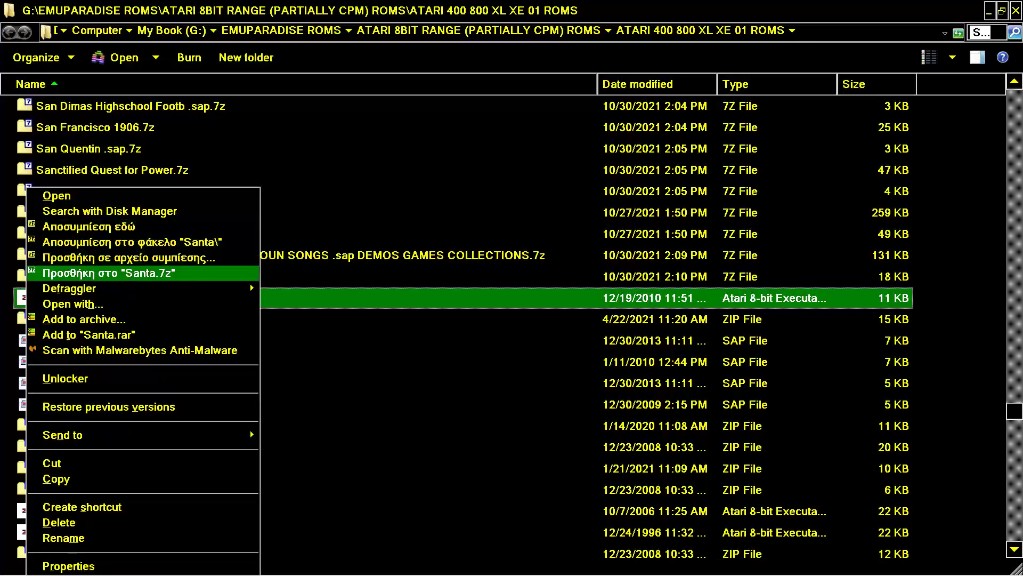
key("Return")
Step: Select all the Santa files from Santa.xex through Santa's Toolkit.atr
key("shift+Down")
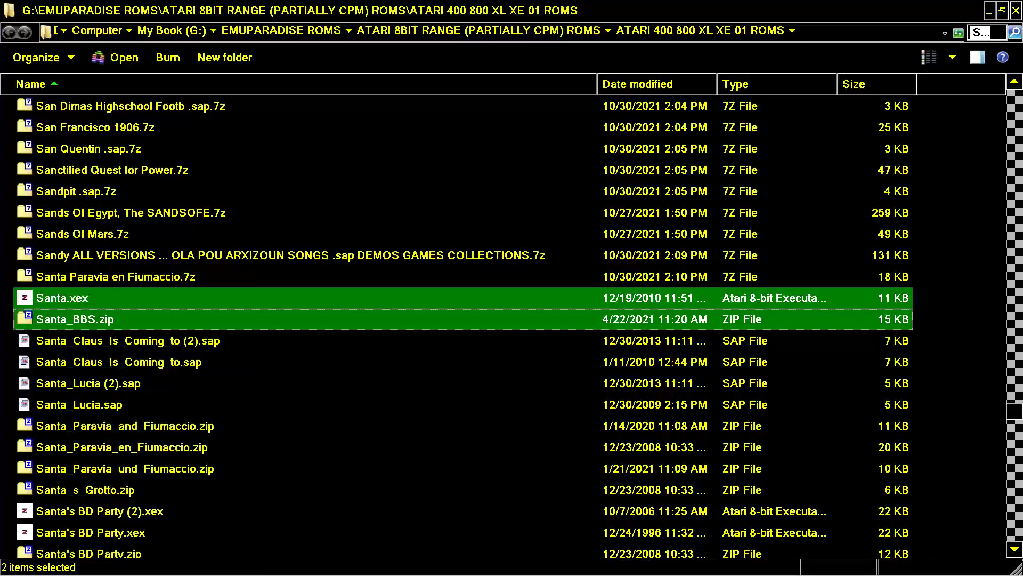
key("shift+Down")
key("shift+Down")
key("shift+Down")
key("shift+Down")
key("shift+Down")
key("shift+Down")
key("shift+Down")
key("shift+Down")
key("shift+Down")
key("shift+Down")
key("shift+Down")
key("shift+Down")
key("shift+Down")
key("shift+Down")
key("shift+Down")
key("shift+Down")
key("shift+Down")
key("shift+Down")
key("shift+Down")
key("shift+Down")
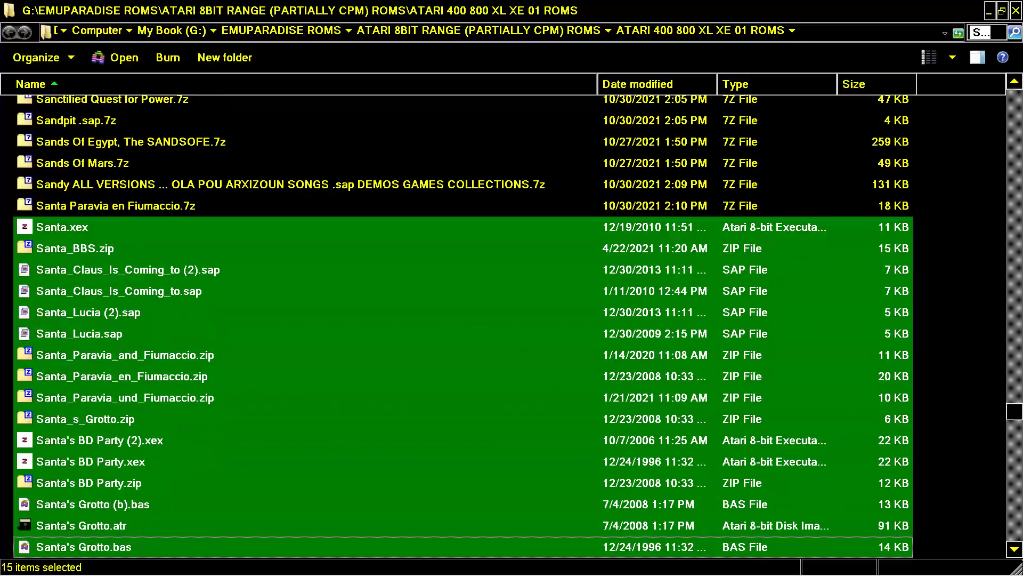
key("shift+Down")
key("shift+Up")
key("shift+Up")
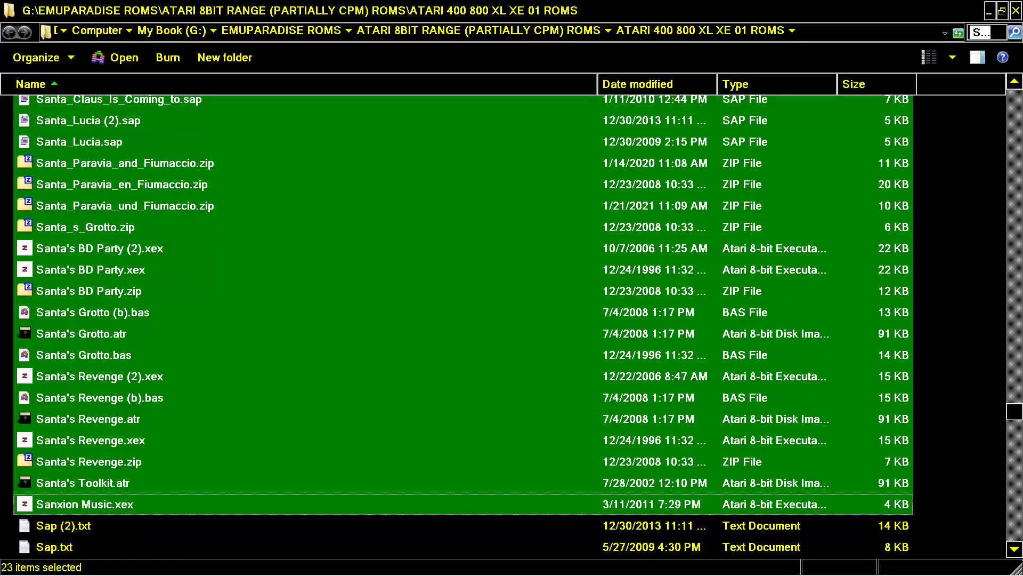
key("shift+Up")
Step: Copy the name of Santa's Toolkit.atr and open the 7-Zip archive settings for the selected Santa files
key("F2")
key("ctrl+c")
key("Escape")
key("shift+F10")
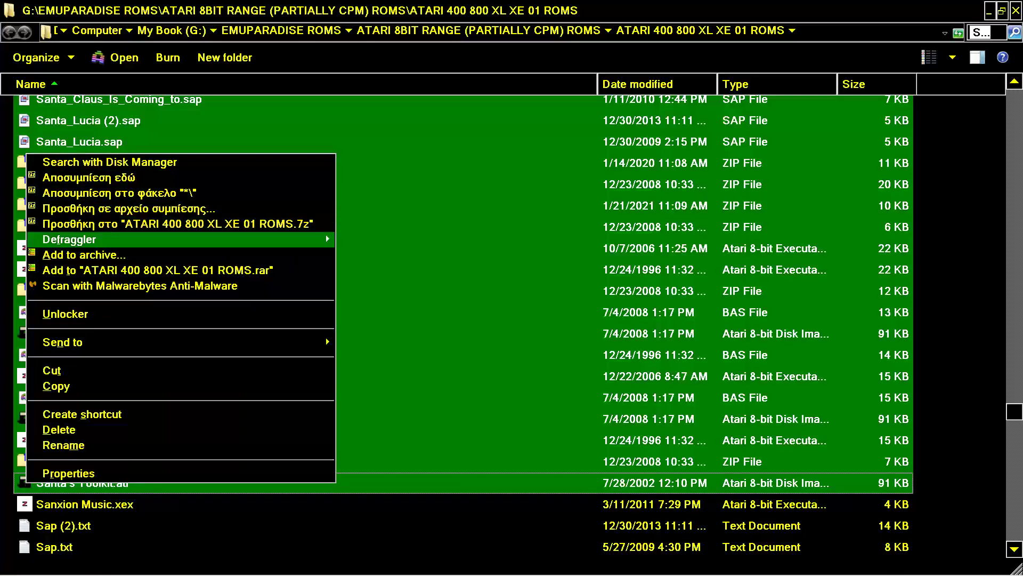
key("Up")
key("Up")
key("Return")
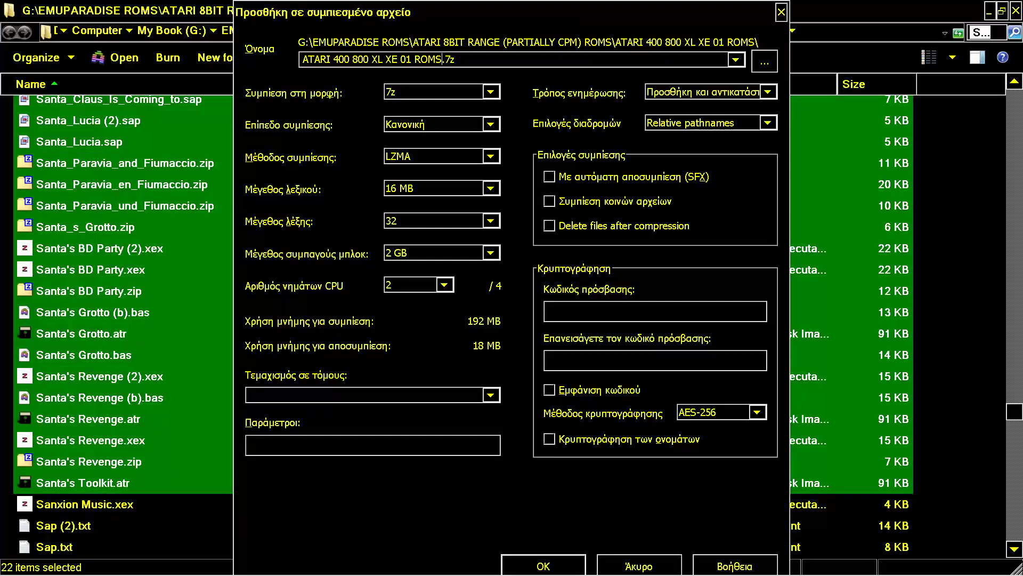
Step: Set the archive name for the selected Santa files to "Santa ... Santa's.7z", based on the copied Santa's Toolkit name
key("ctrl+v")
key("BackSpace")
key("BackSpace")
key("BackSpace")
key("BackSpace")
key("BackSpace")
key("BackSpace")
key("BackSpace")
key("BackSpace")
key("BackSpace")
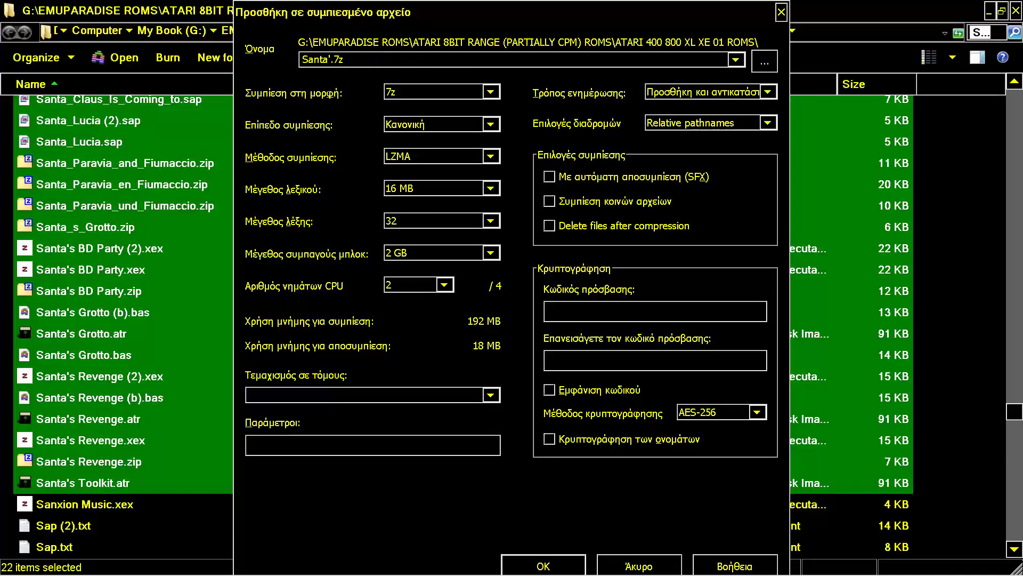
key("ctrl+z")
key("Right")
key("BackSpace")
key("BackSpace")
key("BackSpace")
key("BackSpace")
key("BackSpace")
key("BackSpace")
key("BackSpace")
key("BackSpace")
key("Home")
key("Left")
type("Santa")
Step: Compress the selected Santa files into "Santa ... Santa's.7z" and delete the originals
key("Return")
key("Delete")
key("Return")
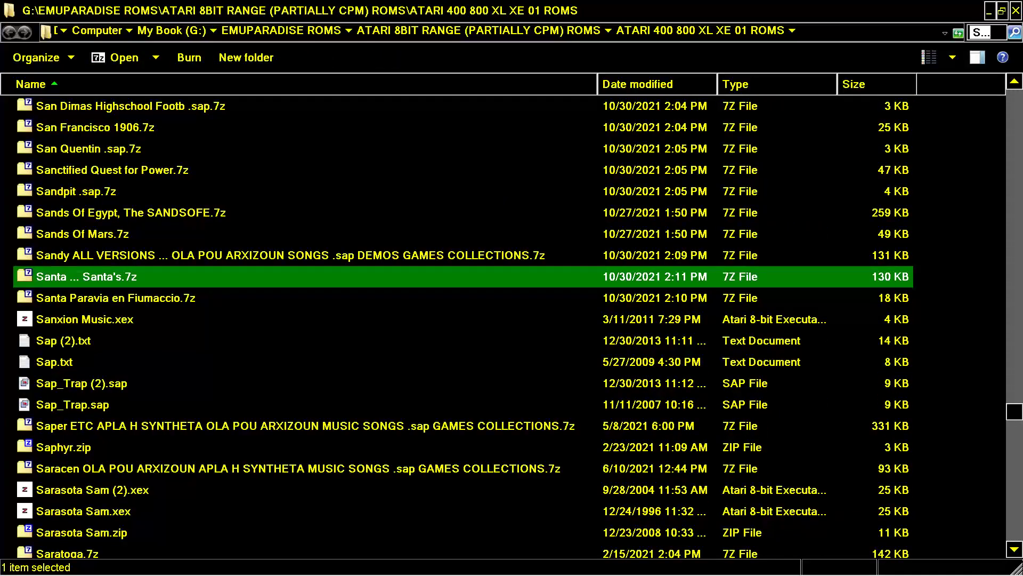
Step: Copy the name of the first item in the folder and return to the "Santa ... Santa's.7z" archive
key("Home")
key("F2")
key("ctrl+c")
key("Escape")
type("sant")
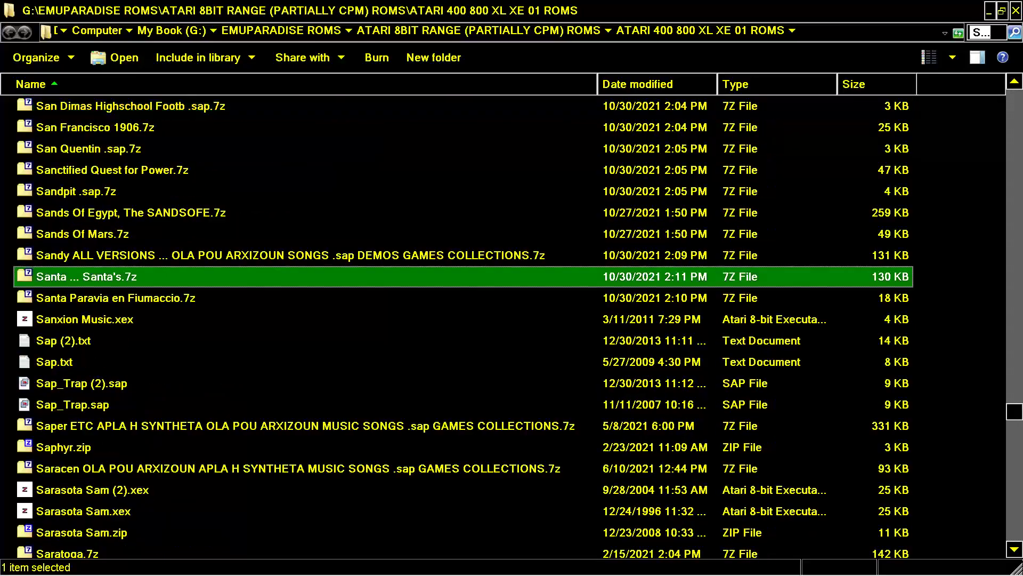
Step: Append " ... OLA POU ARXIZOUN APLA H SYNTHETA SONGS .sap DEMOS GAMES COLLECTIONS" to the "Santa ... Santa's" archive name, keeping the .7z extension
key("F2")
key("Right")
key("ctrl+v")
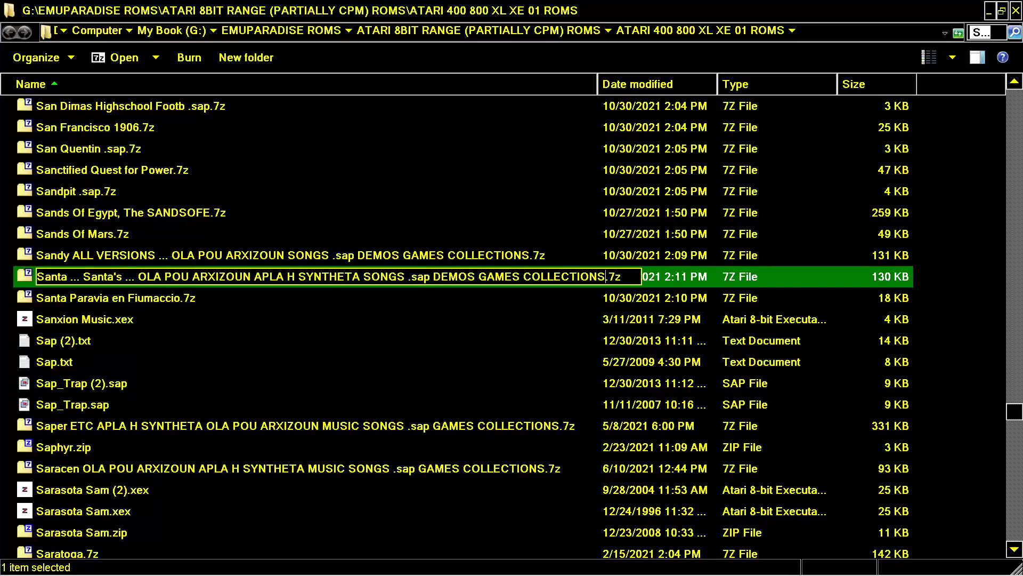
key("Return")
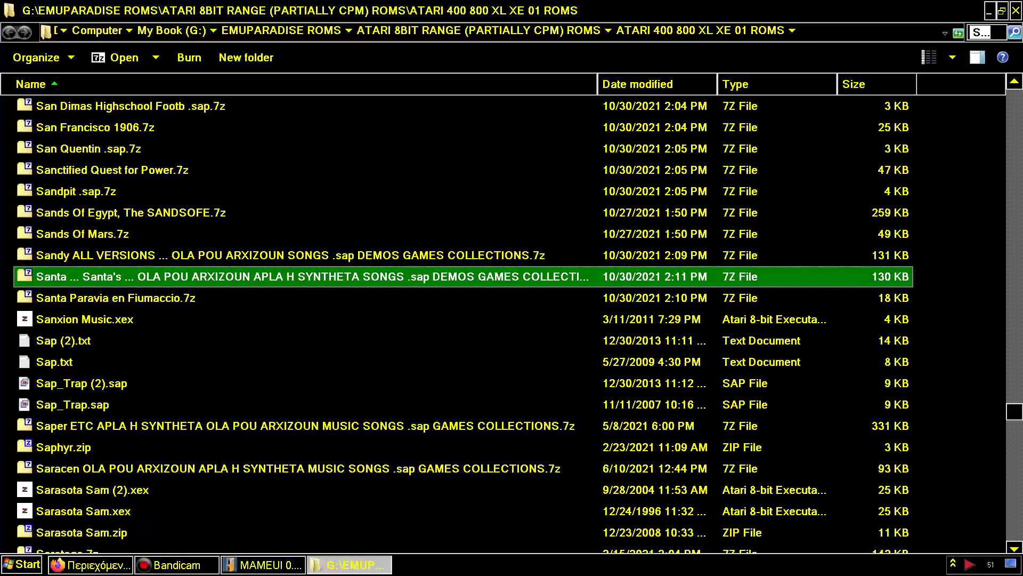
left_click(176, 563)
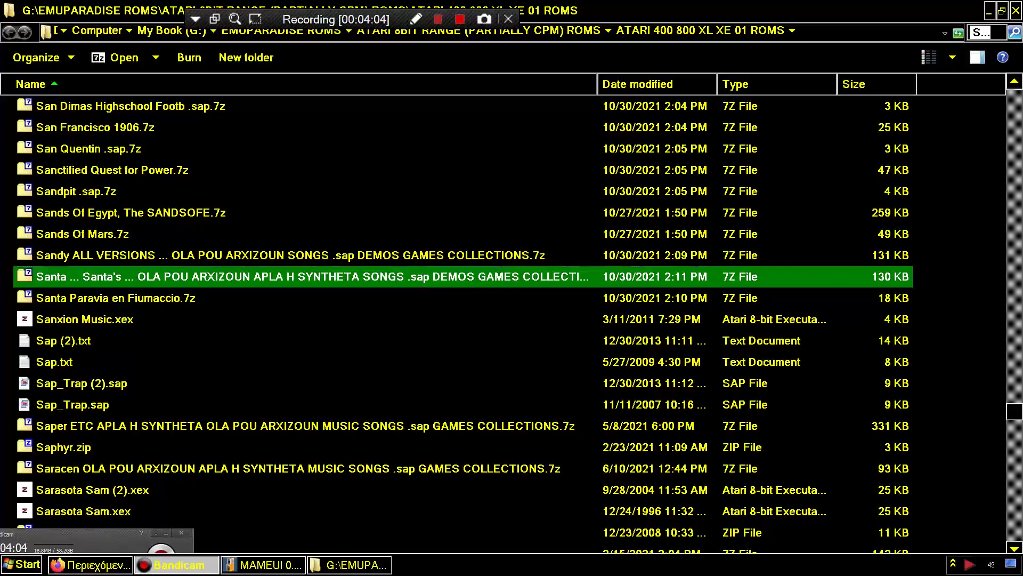